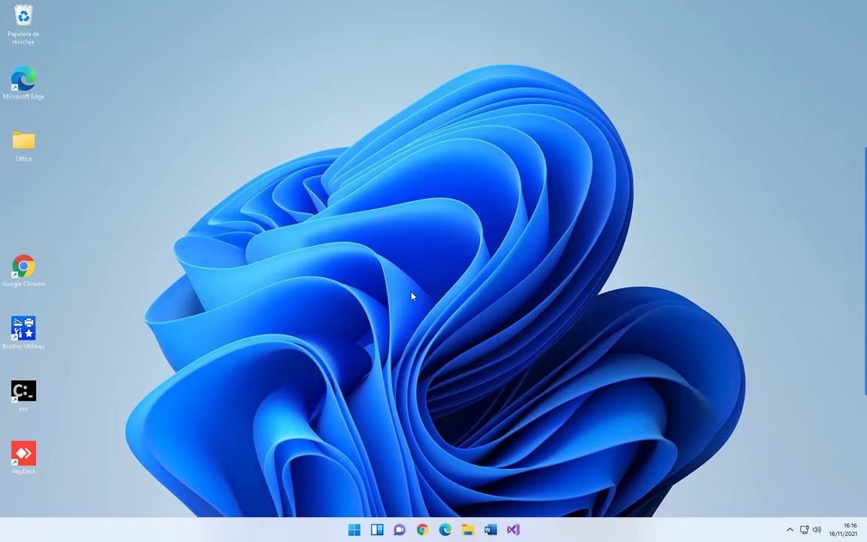
Open Control Panel maximized and go to the Network and Sharing Center
key("super")
type("panel de control")
key("Return")
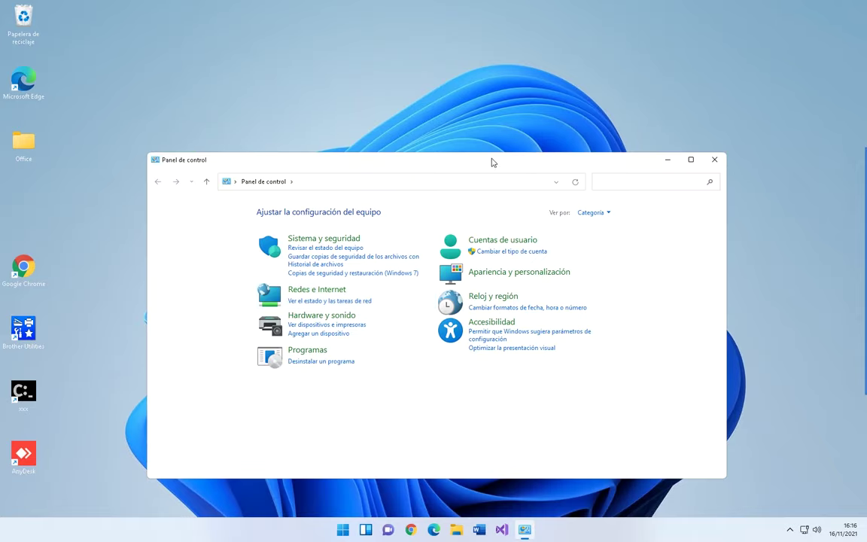
double_click(490, 155)
left_click(774, 24)
type("centro de r")
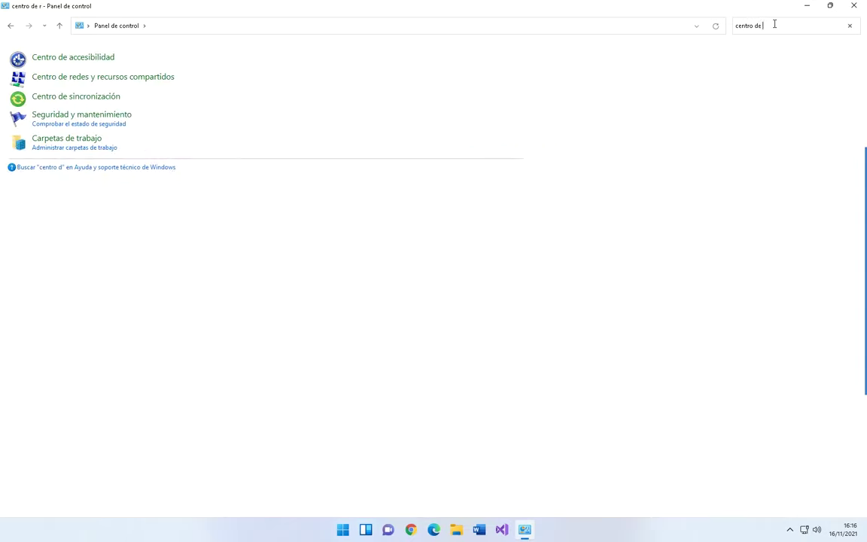
type("e")
left_click(83, 60)
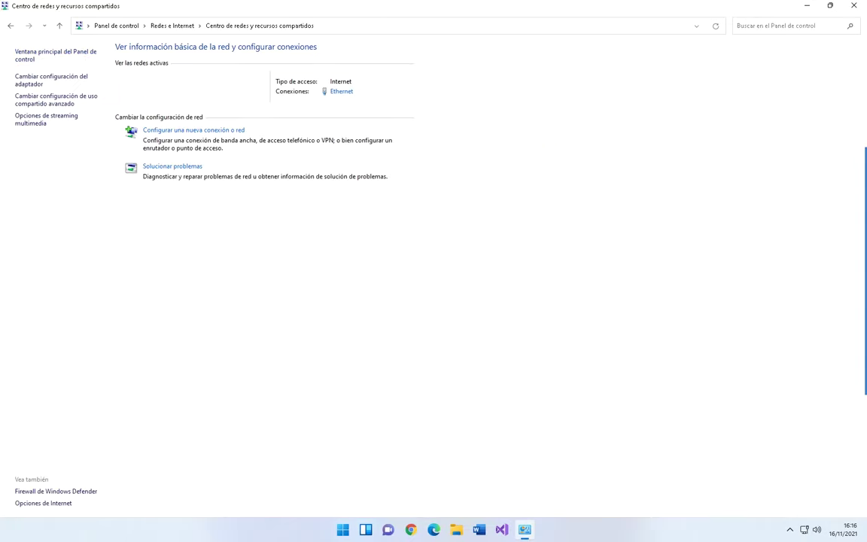
Review the advanced sharing settings for all networks, save them, and close the window
left_click(49, 100)
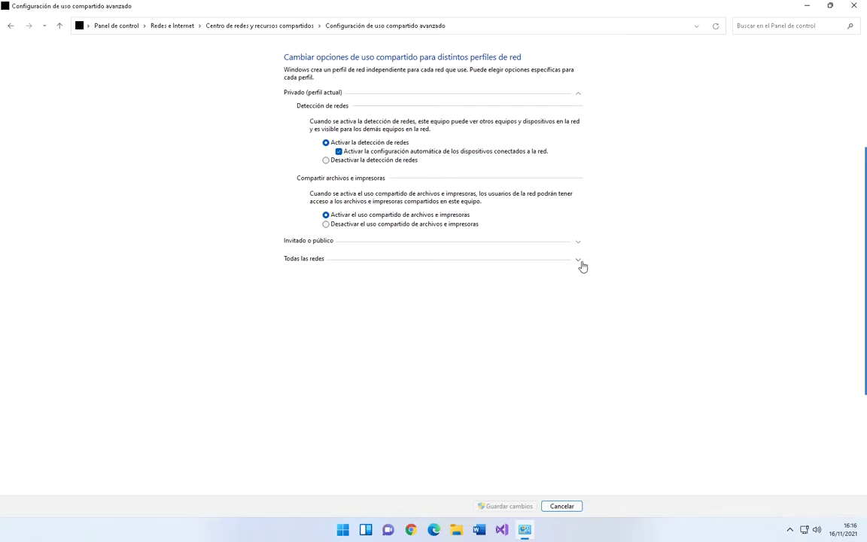
left_click(579, 261)
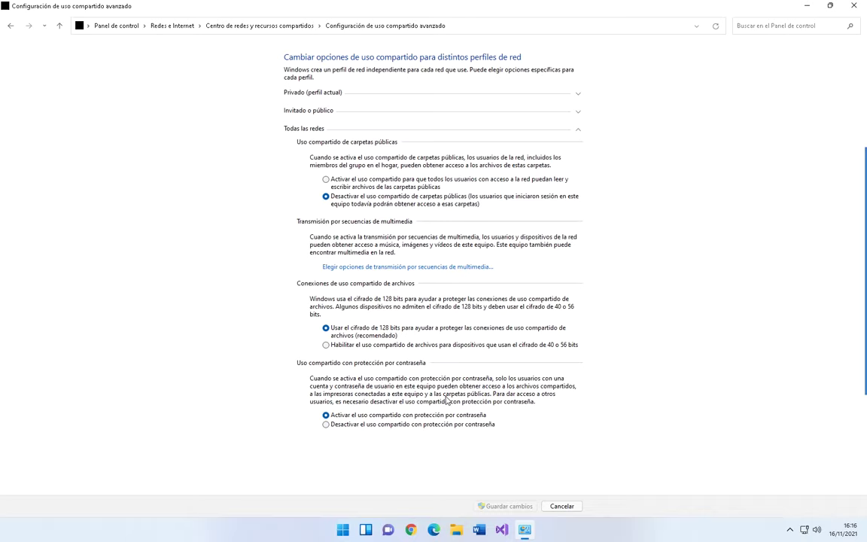
left_click(524, 508)
left_click(854, 5)
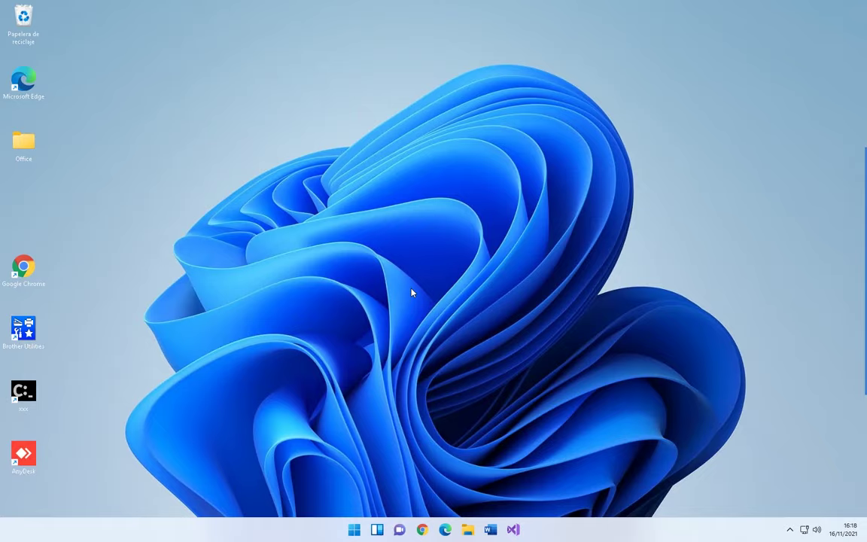
Reopen Control Panel and select the local administrator account under user accounts
key("super")
type("pan")
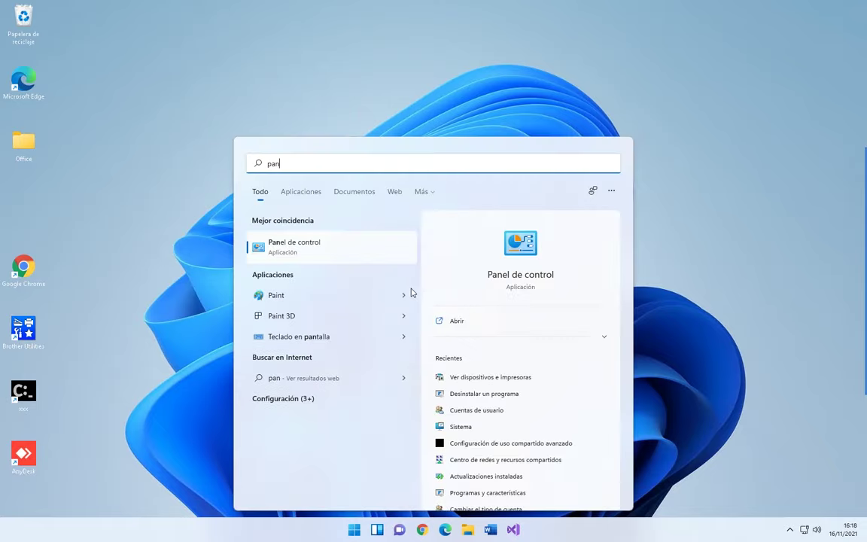
key("Return")
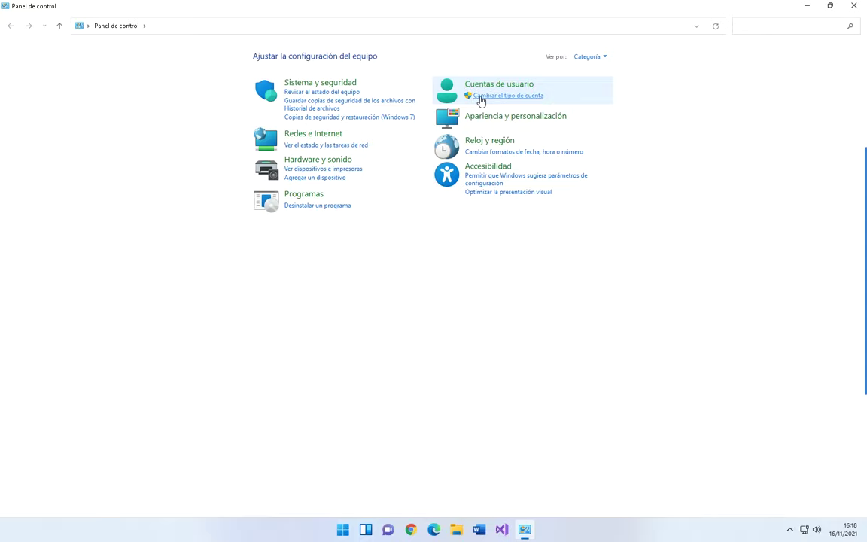
left_click(482, 96)
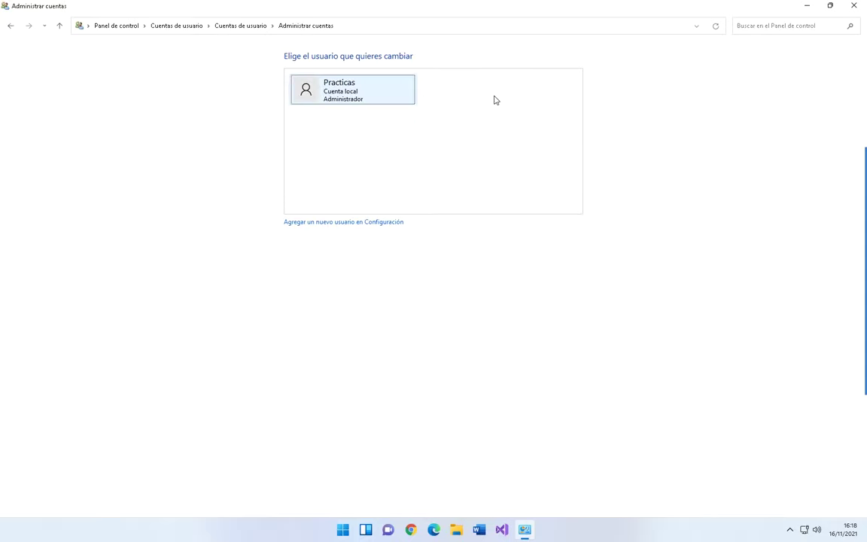
left_click(304, 86)
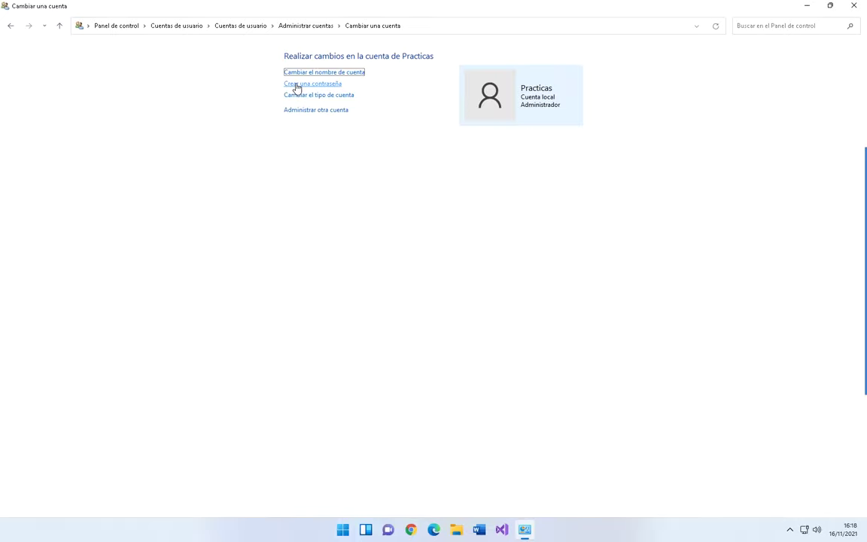
Create and confirm a password for the administrator account, then close Control Panel
left_click(313, 84)
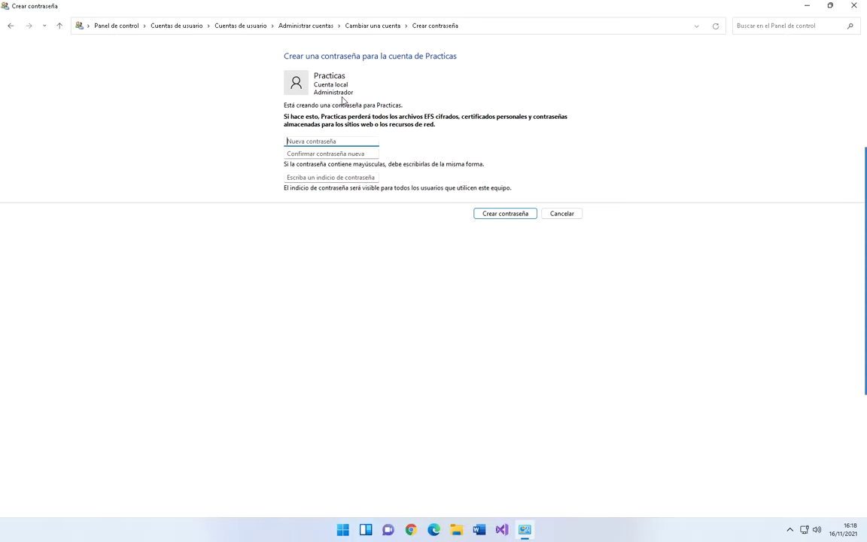
key("Tab")
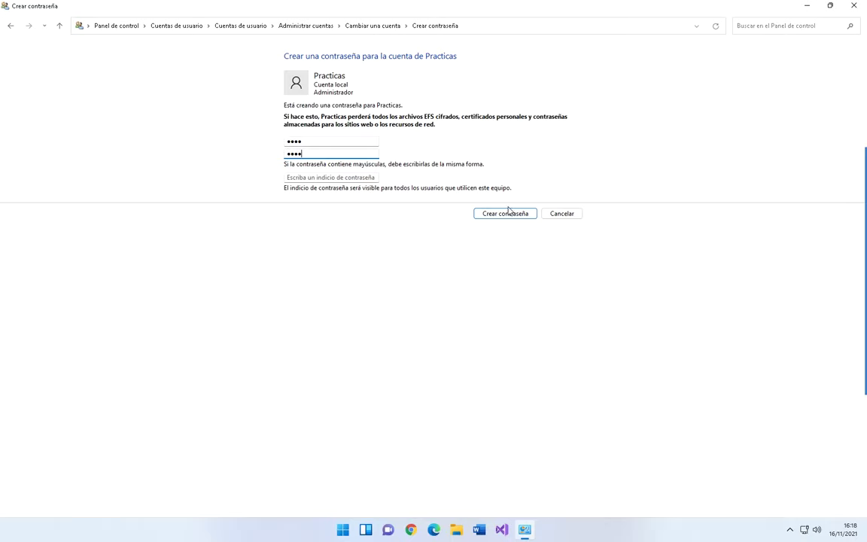
left_click(507, 214)
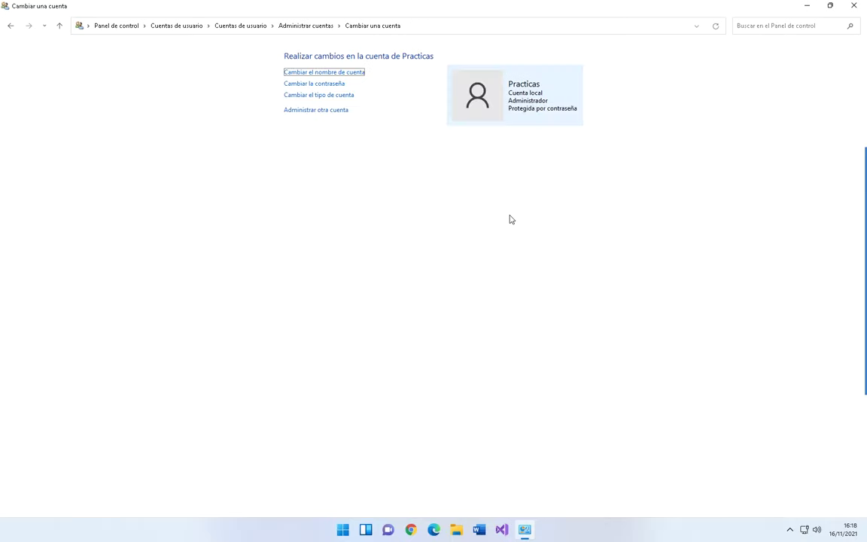
left_click(853, 6)
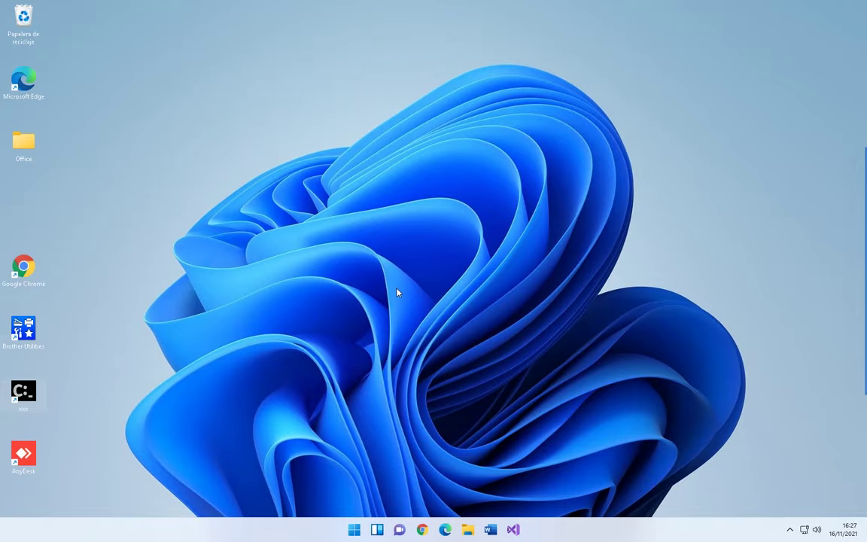
Open Credential Manager's Windows credentials and start adding a new Windows credential
key("super")
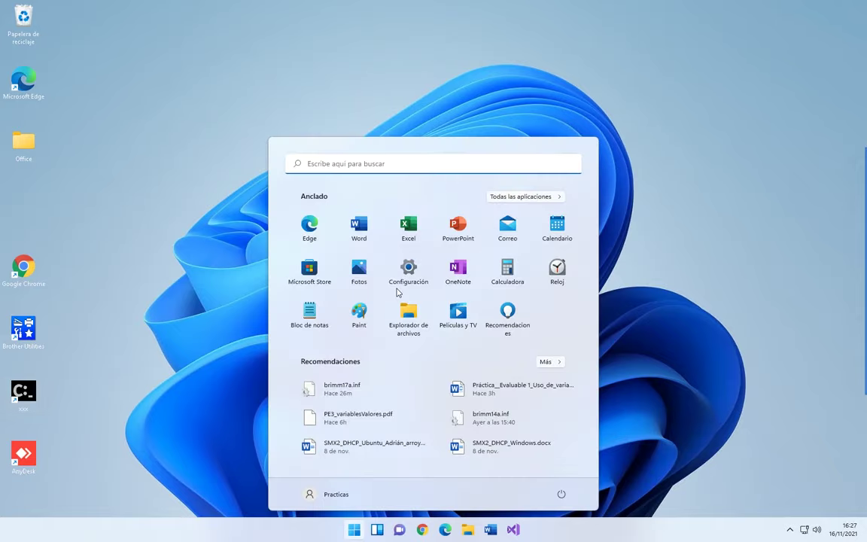
type("admini")
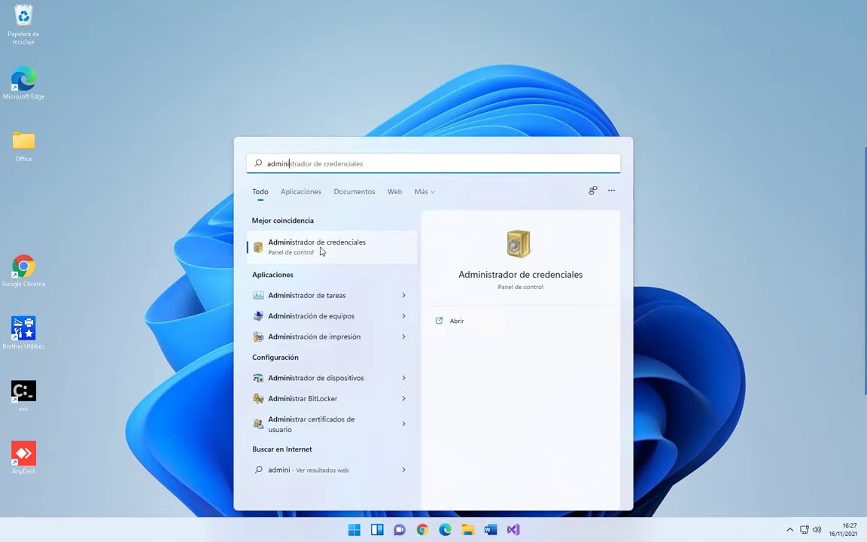
left_click(299, 251)
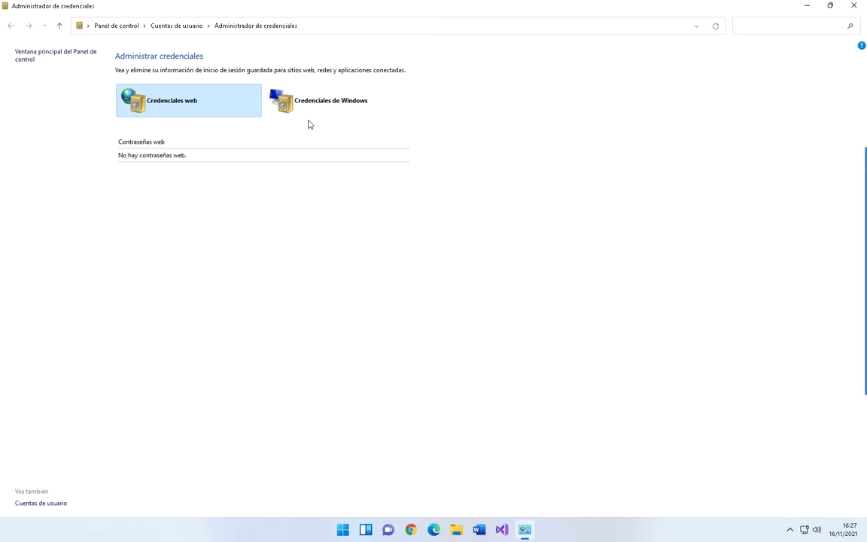
left_click(318, 106)
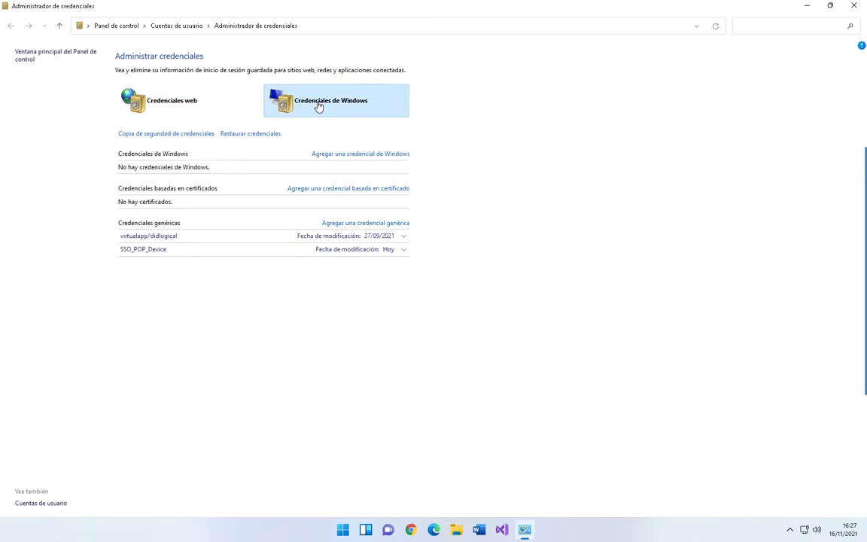
left_click(344, 154)
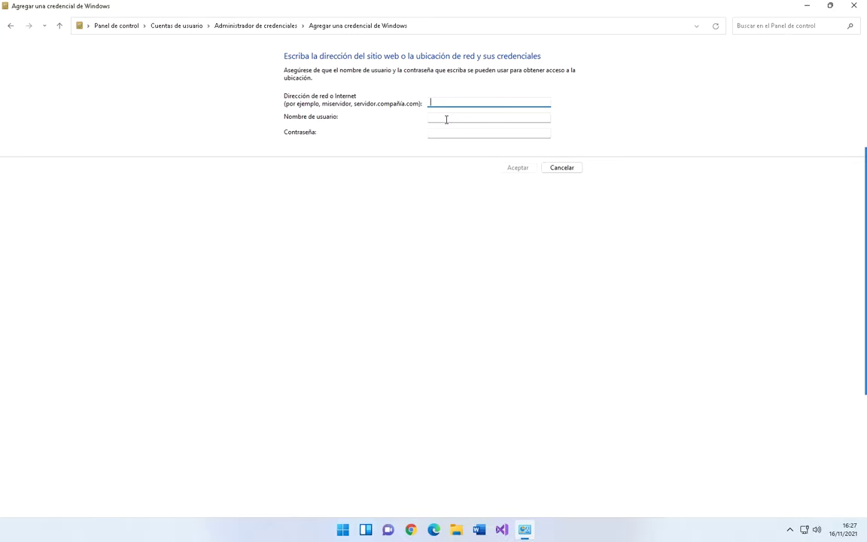
Enter address w11pro with the account's user name and password, and save the credential
type("w11pro")
key("Tab")
type("practicas")
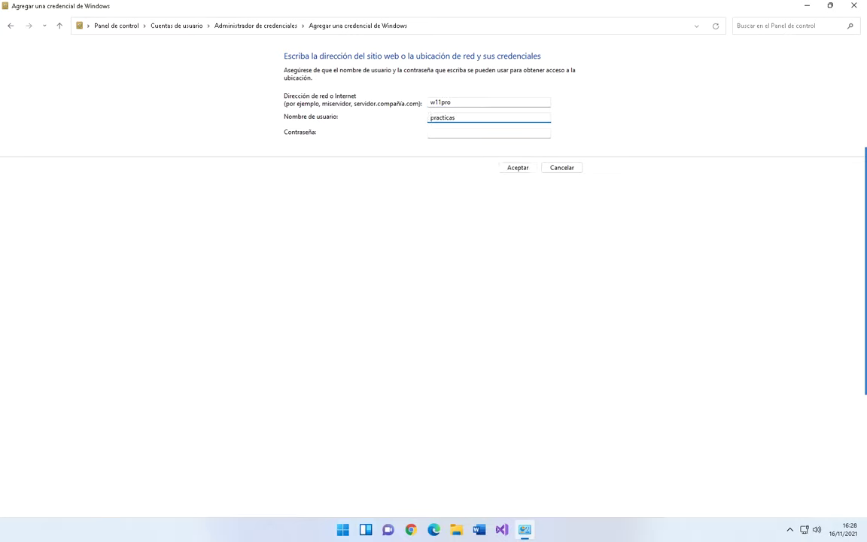
key("Tab")
type("••••")
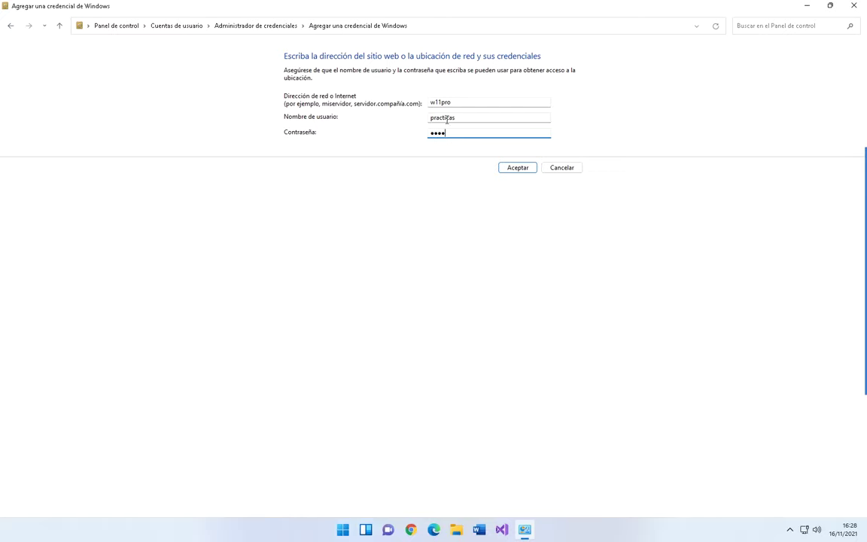
left_click(523, 168)
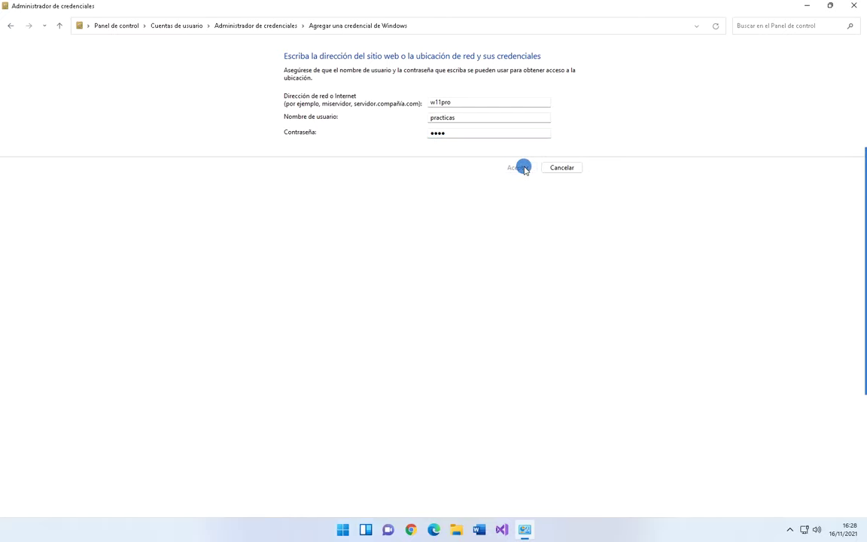
Close the Credential Manager window to return to the desktop
left_click(851, 7)
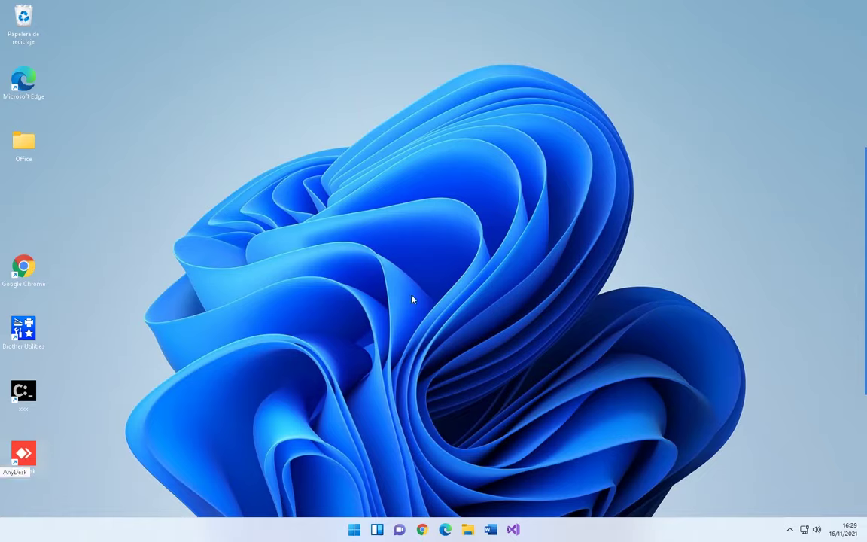
Check the Brother DCP-1610W's sharing in Devices and Printers, then drag the Windows 11 VM window into view
key("super")
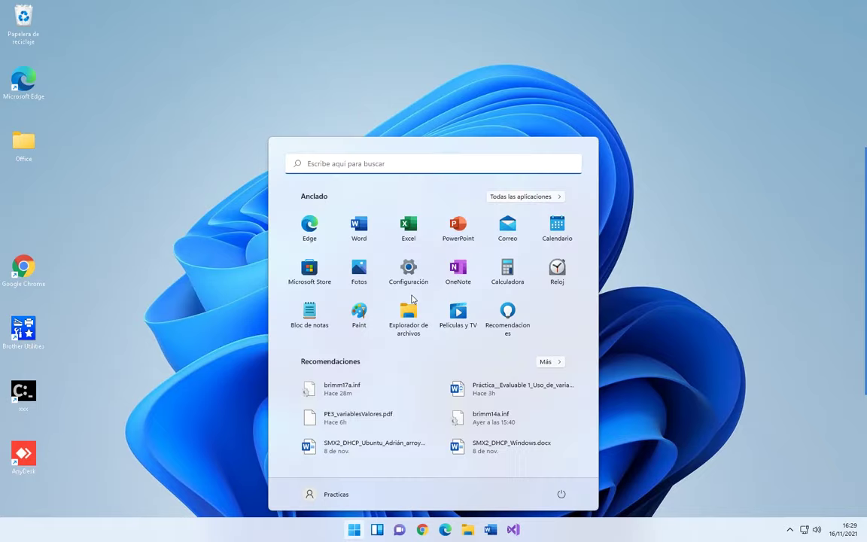
type("pan")
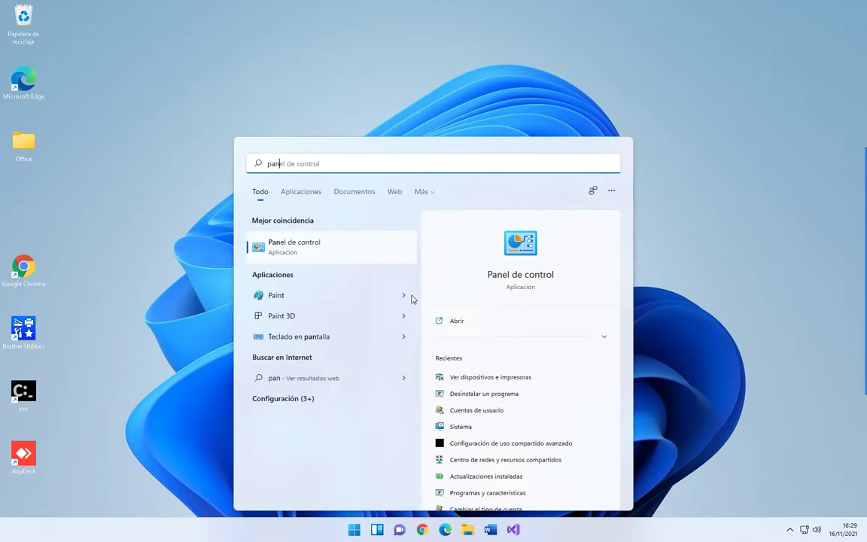
key("Return")
type("impres")
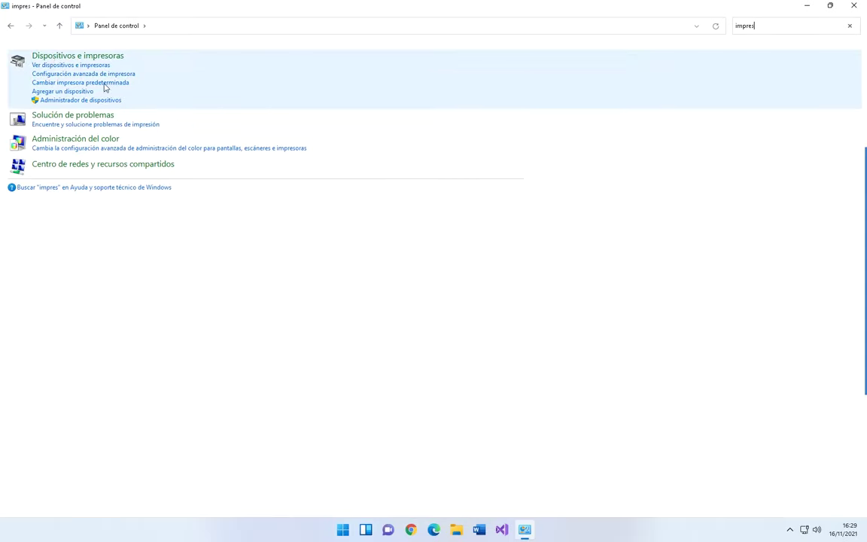
left_click(60, 66)
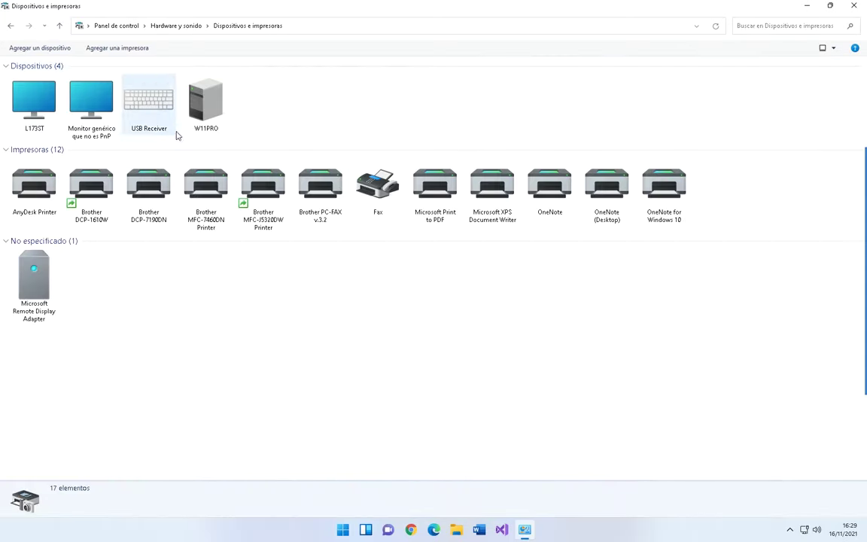
left_click(89, 223)
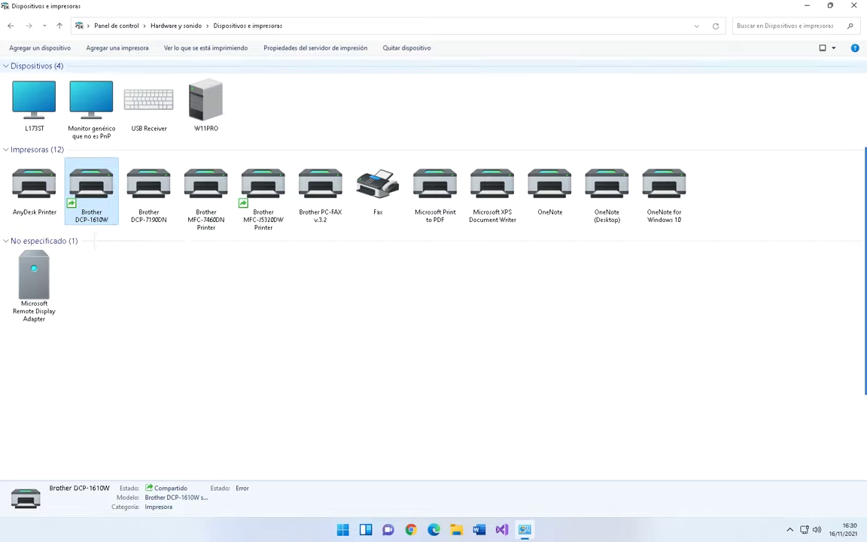
left_click_drag(0, 52, 538, 39)
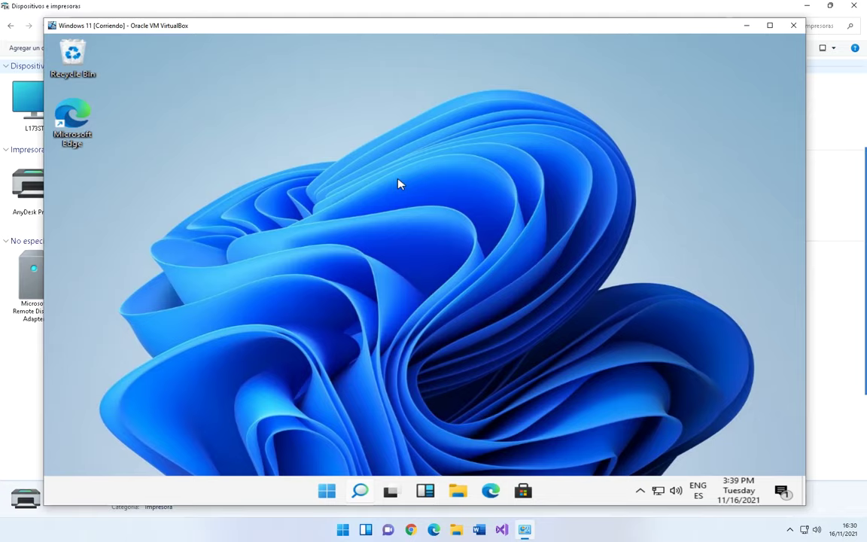
Open \\192.168.100.18 from the VM's Run box to list its network shares
key("super+r")
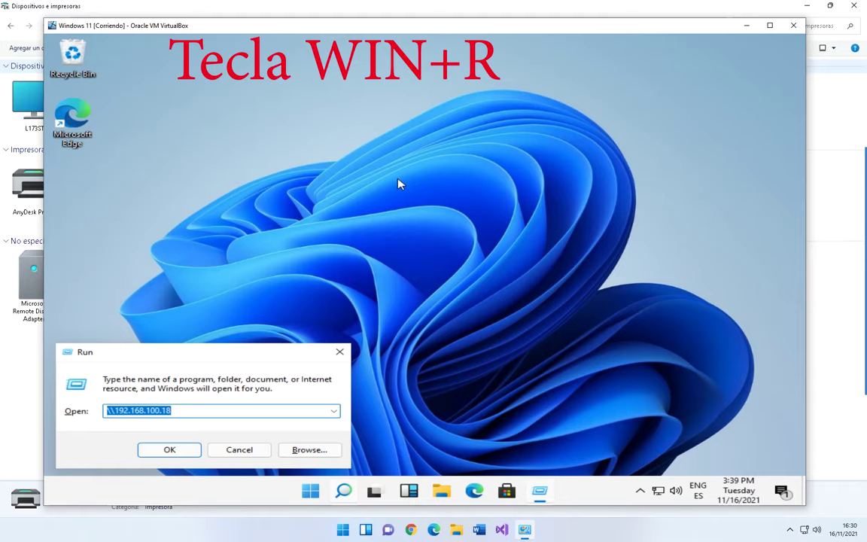
type("\\\\w11pro")
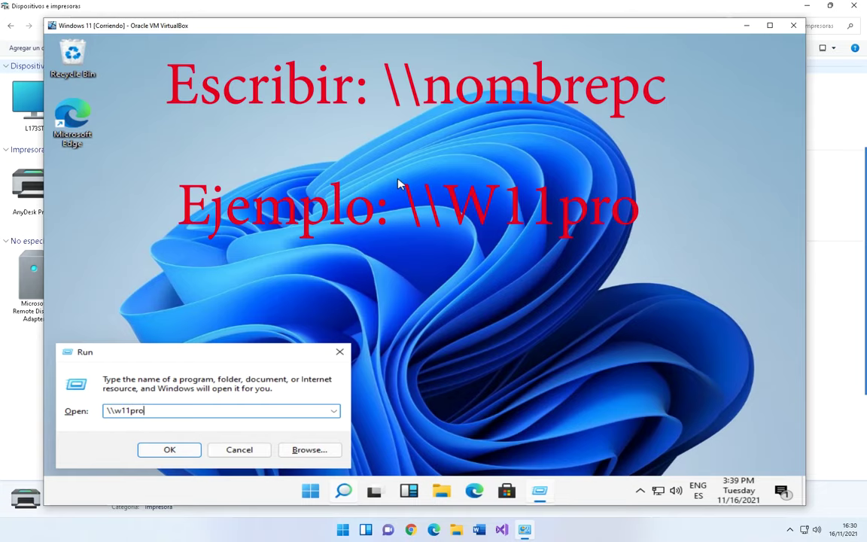
key("BackSpace")
key("BackSpace")
key("BackSpace")
key("BackSpace")
key("BackSpace")
key("BackSpace")
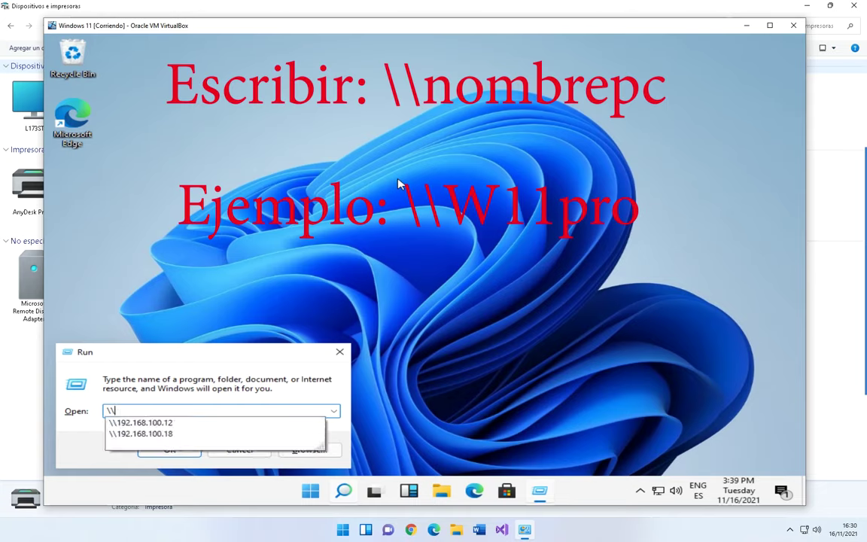
type("192.168.100.18")
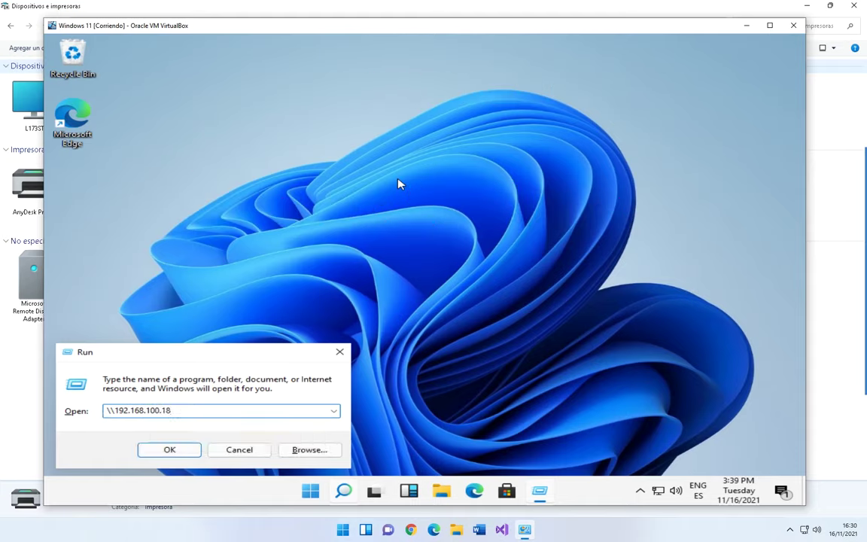
key("Return")
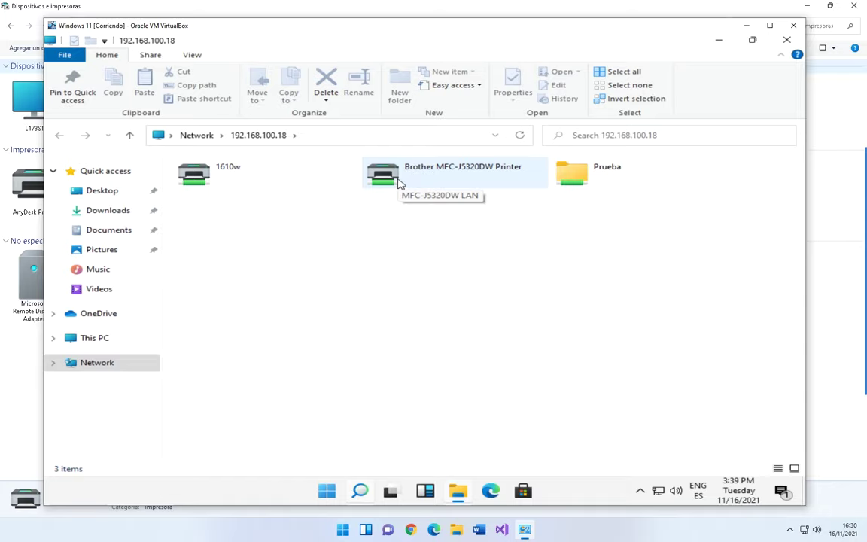
Connect to the shared 1610w printer and open its empty print queue
left_click(232, 178)
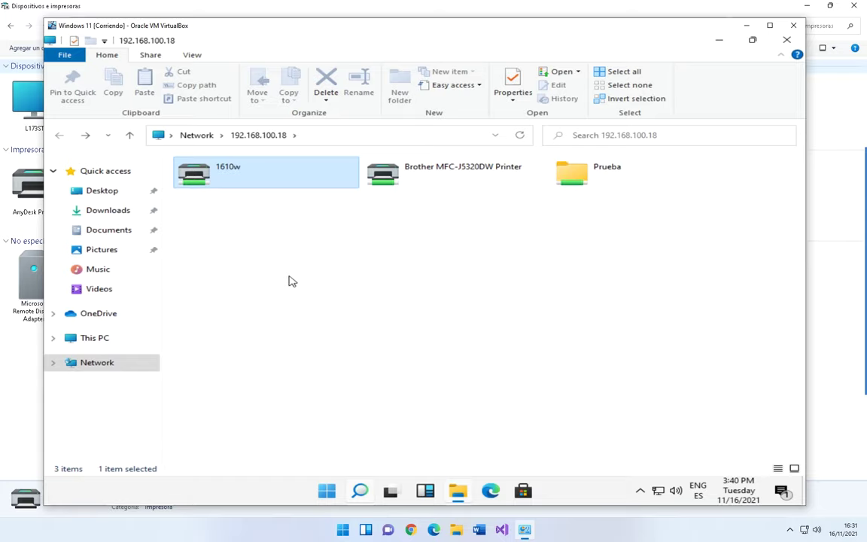
left_click(443, 180)
left_click(294, 174)
left_click(425, 175)
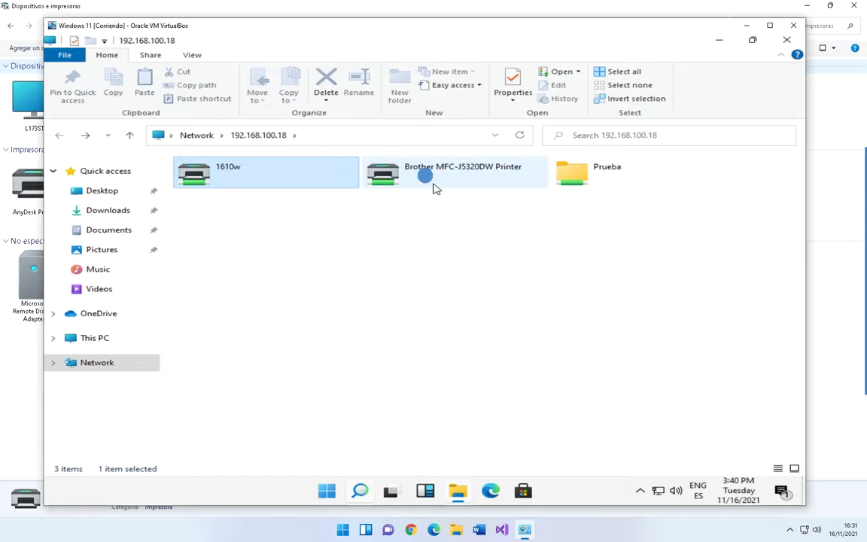
left_click(267, 184)
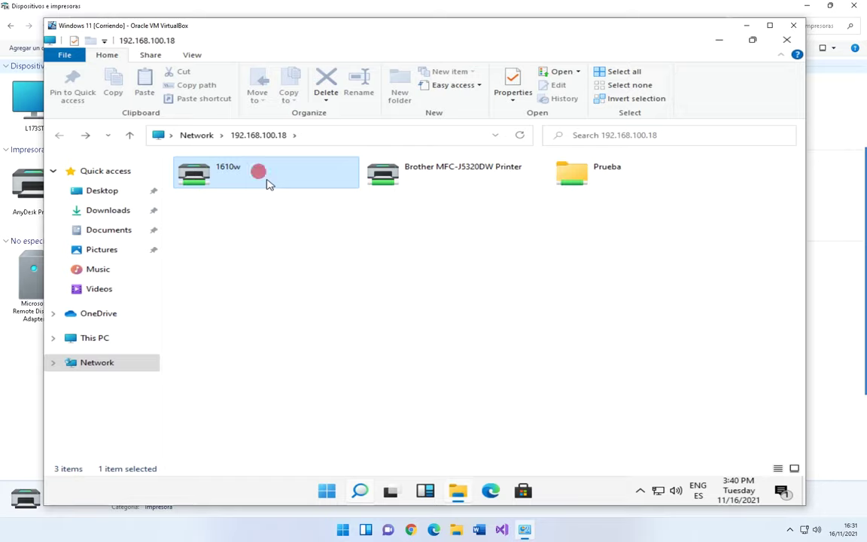
right_click(268, 183)
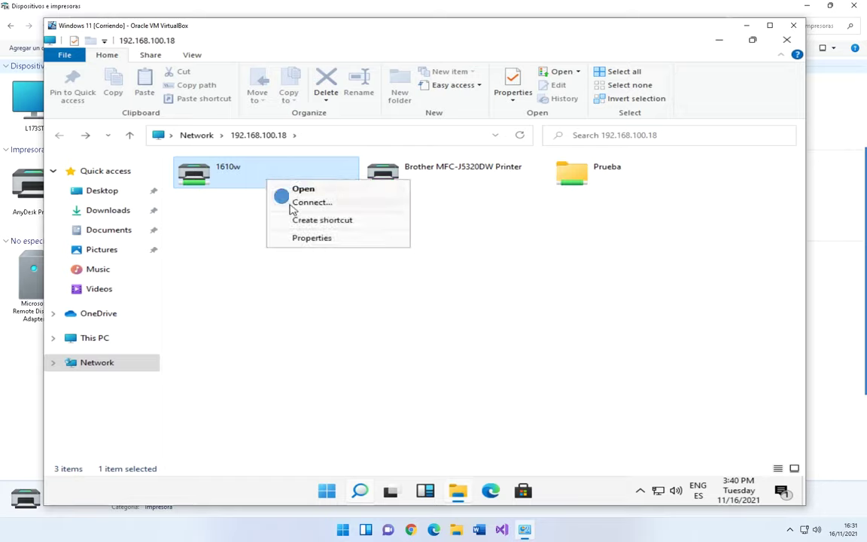
left_click(292, 201)
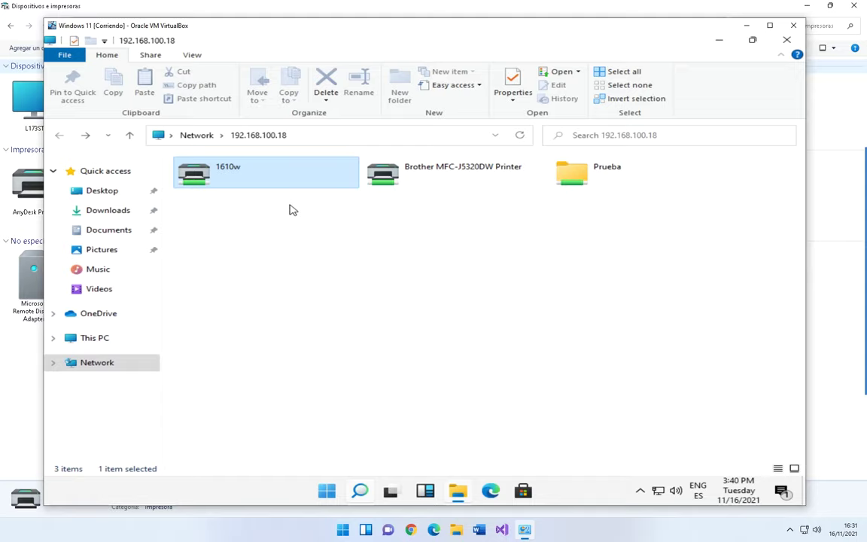
double_click(242, 174)
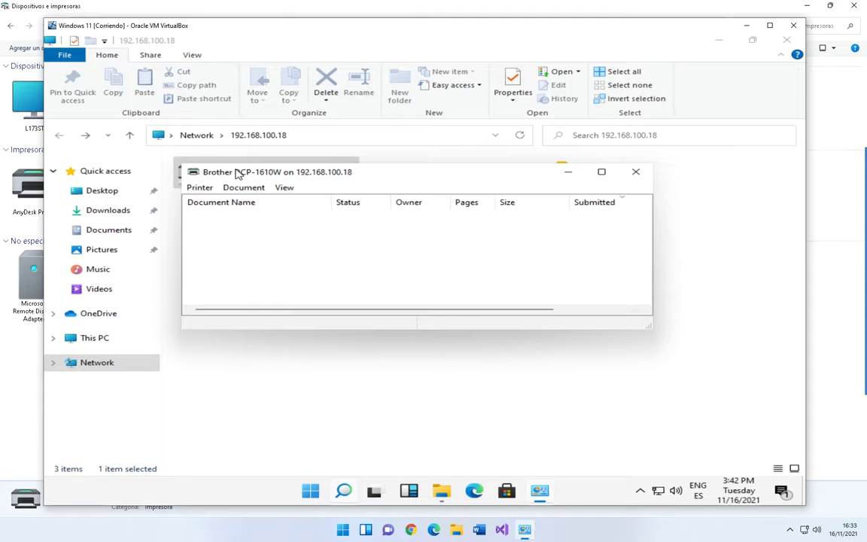
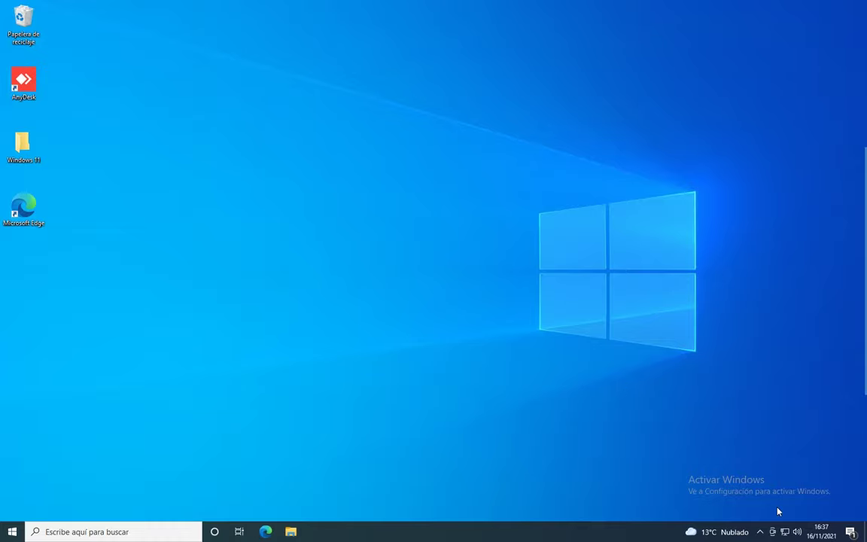
From Network & Internet settings, review the All networks advanced sharing options without changing them
right_click(786, 535)
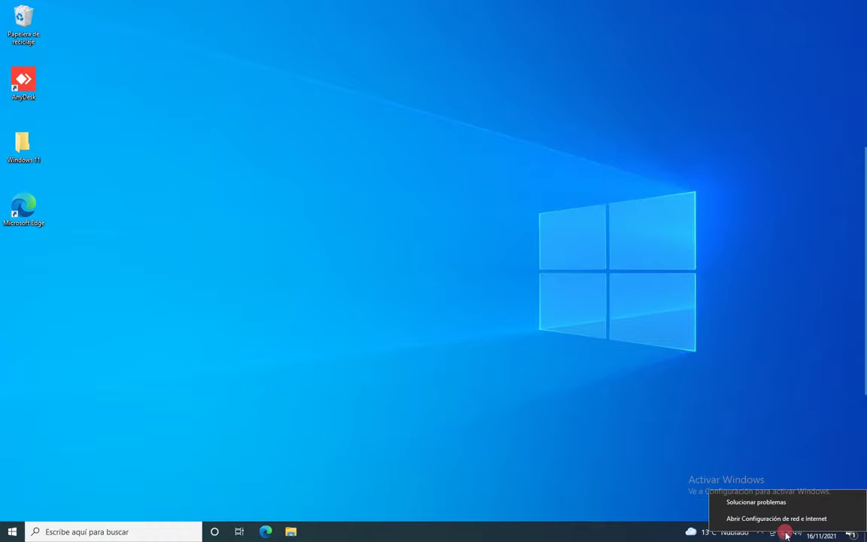
left_click(711, 471)
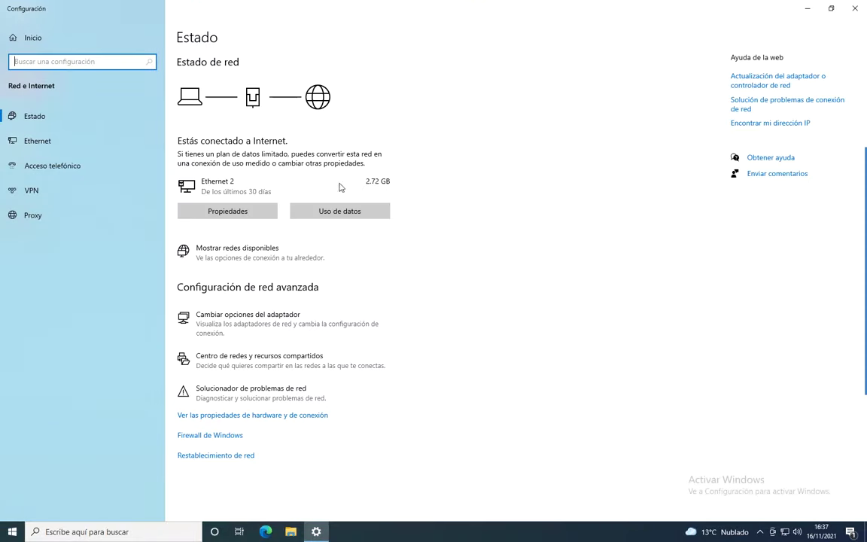
left_click(226, 360)
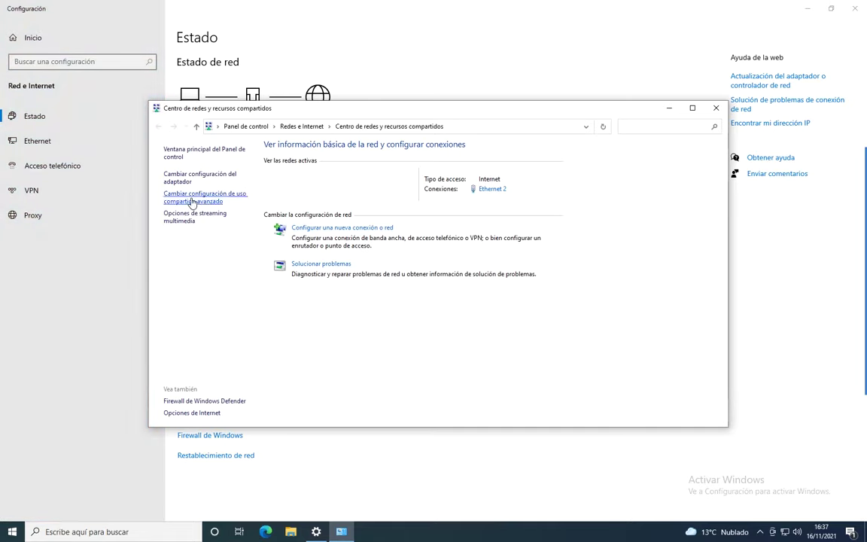
left_click(208, 198)
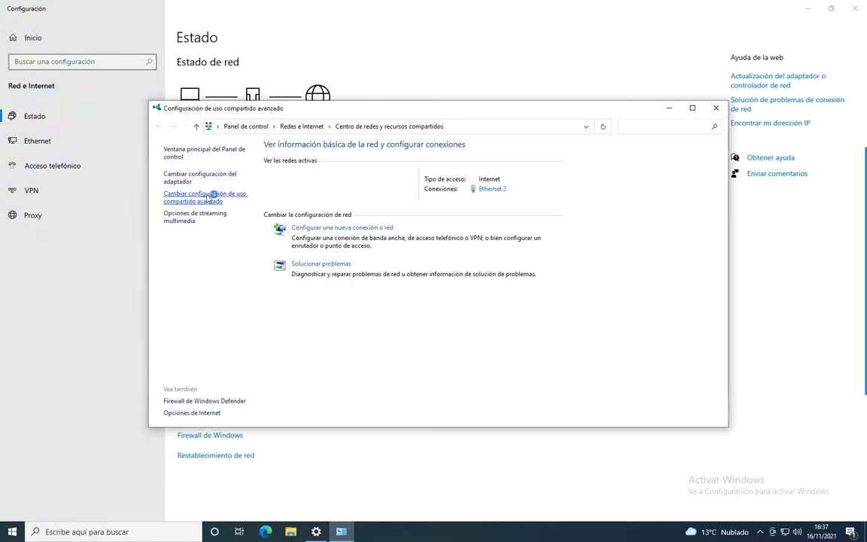
double_click(546, 110)
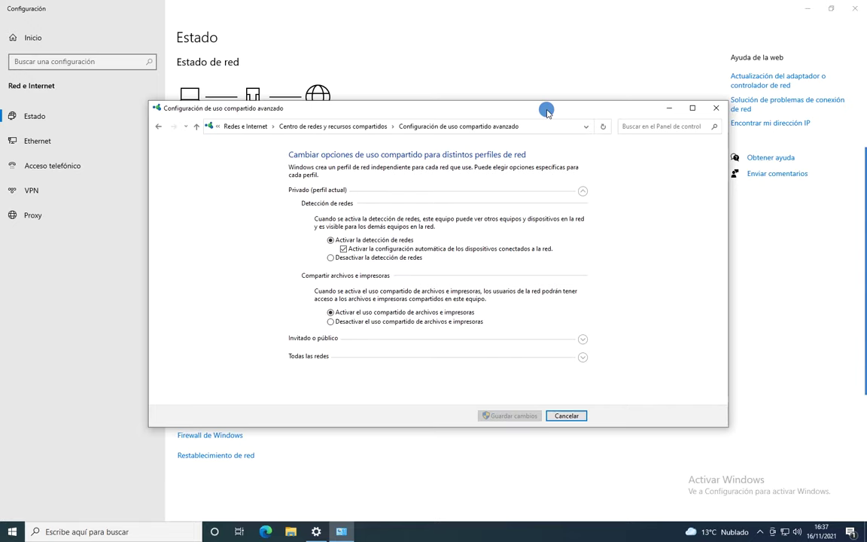
left_click(383, 252)
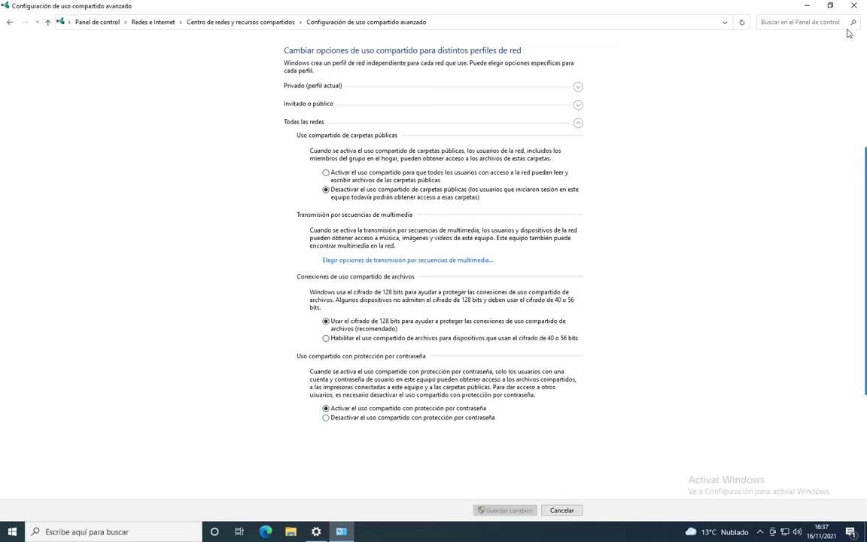
left_click(854, 5)
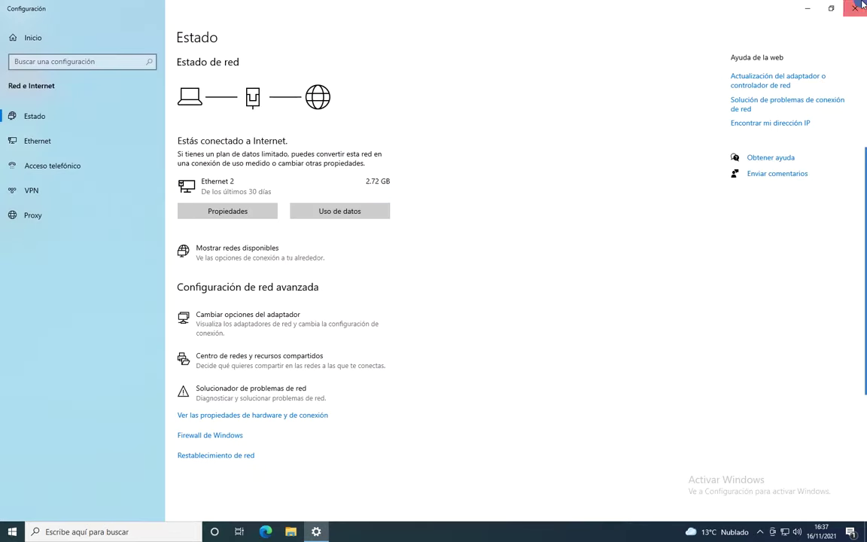
Close Settings and launch Control Panel through a 'panel' Start search
key("alt+F4")
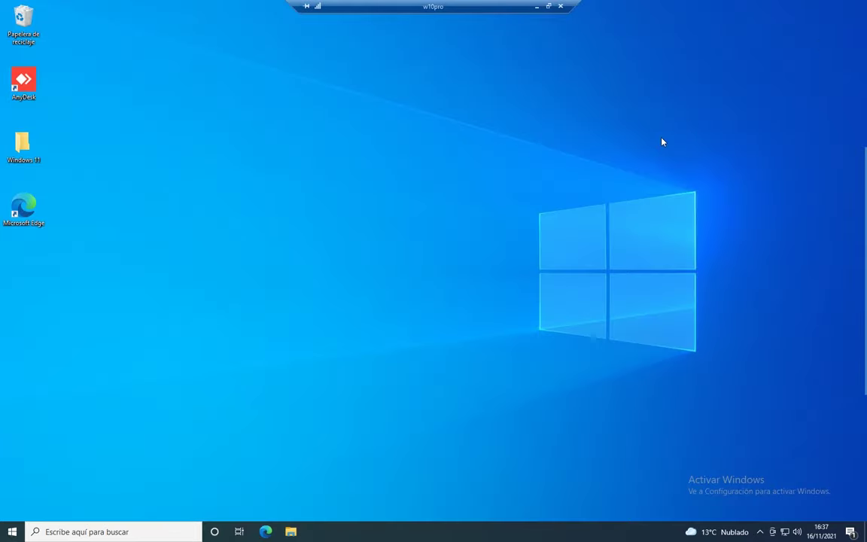
key("super")
type("panel")
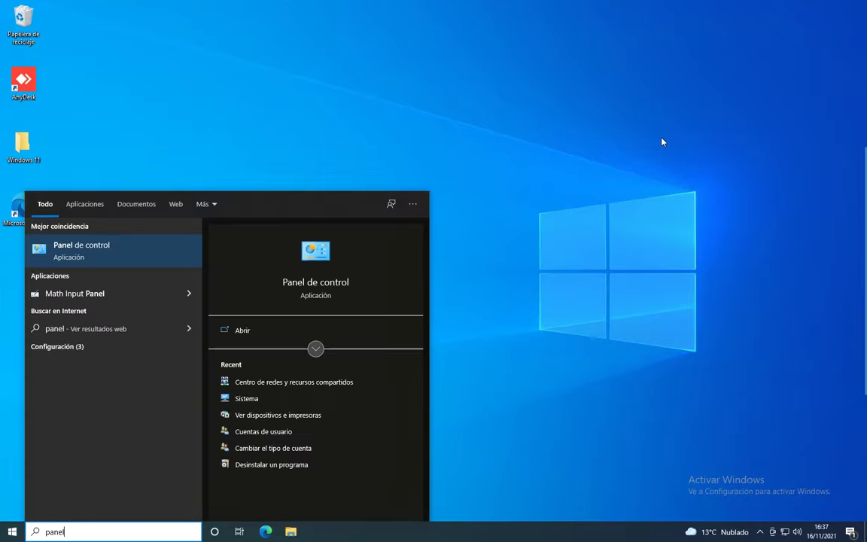
key("Return")
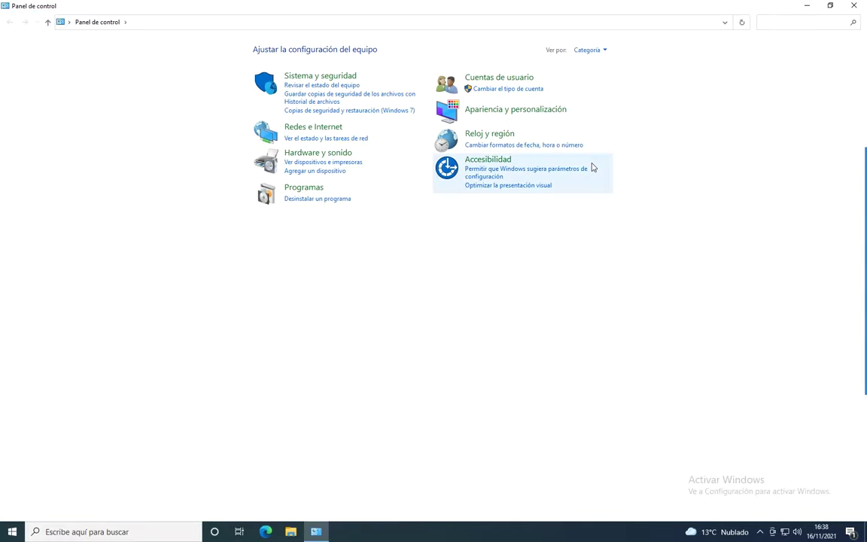
View the local administrator account's change-password page, cancel without changes, and close Control Panel
left_click(497, 91)
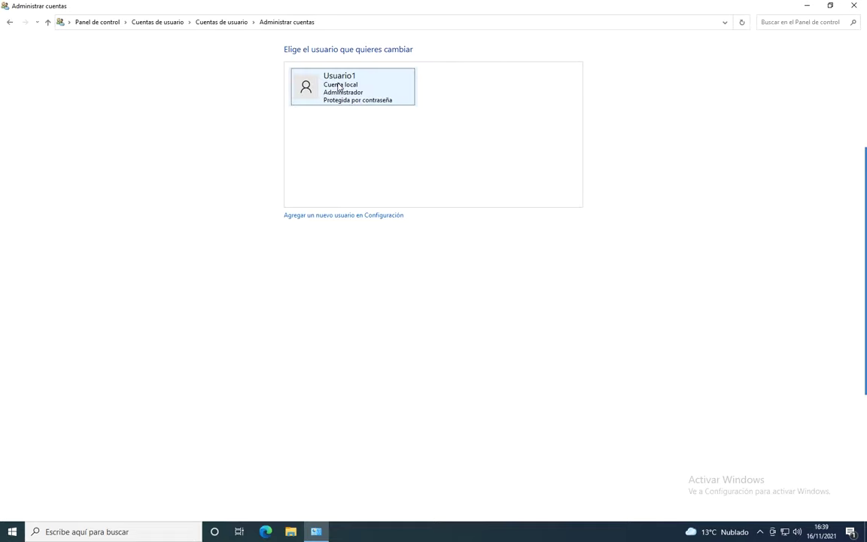
left_click(317, 88)
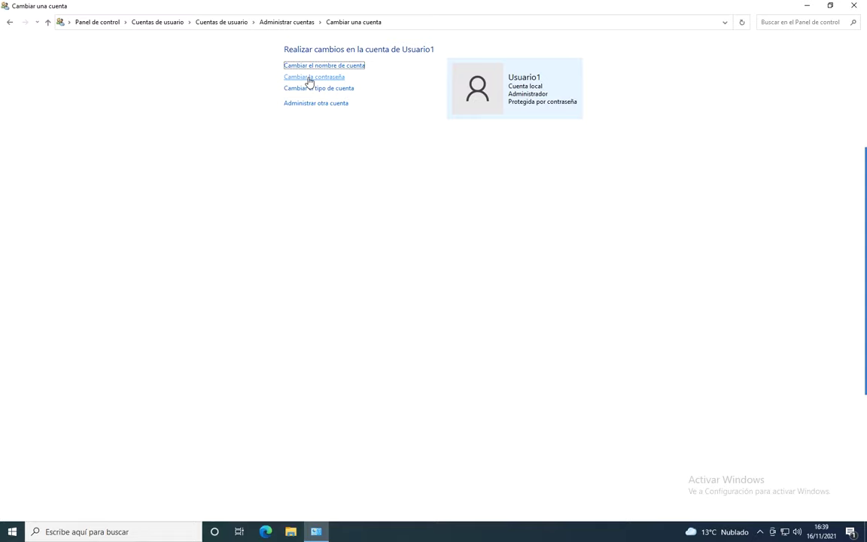
left_click(309, 78)
left_click(309, 123)
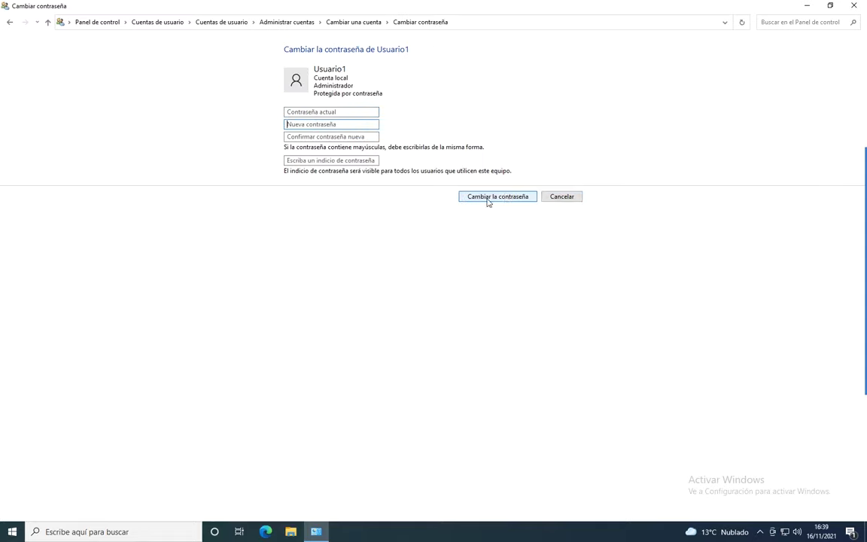
left_click(561, 196)
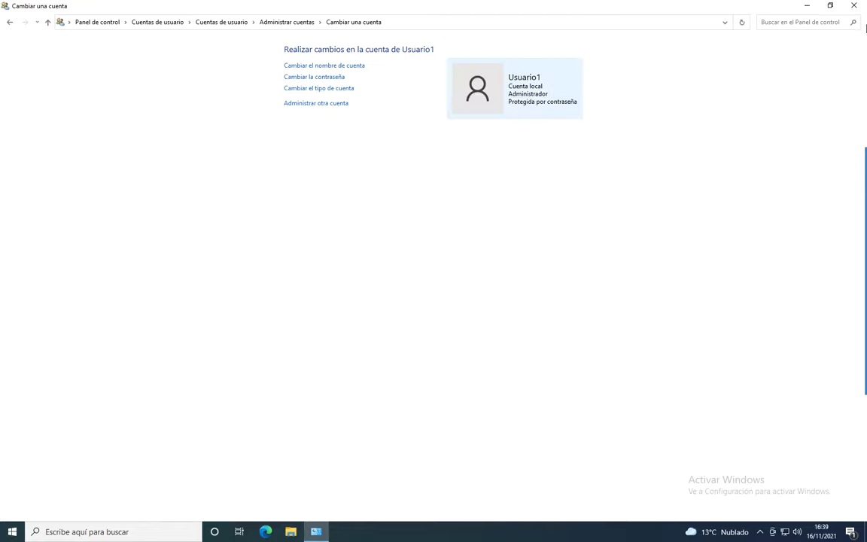
left_click(849, 6)
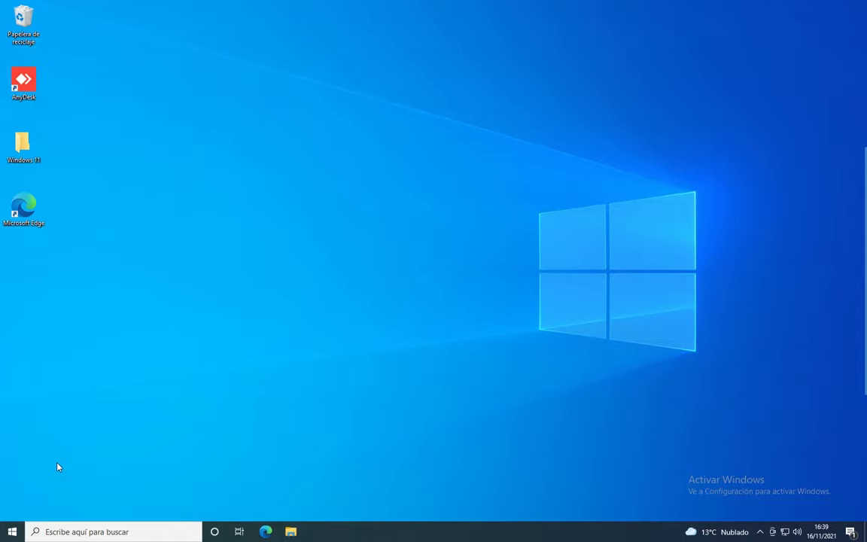
Open Credential Manager from an 'adm' search and begin adding a Windows credential
left_click(12, 532)
type("adm")
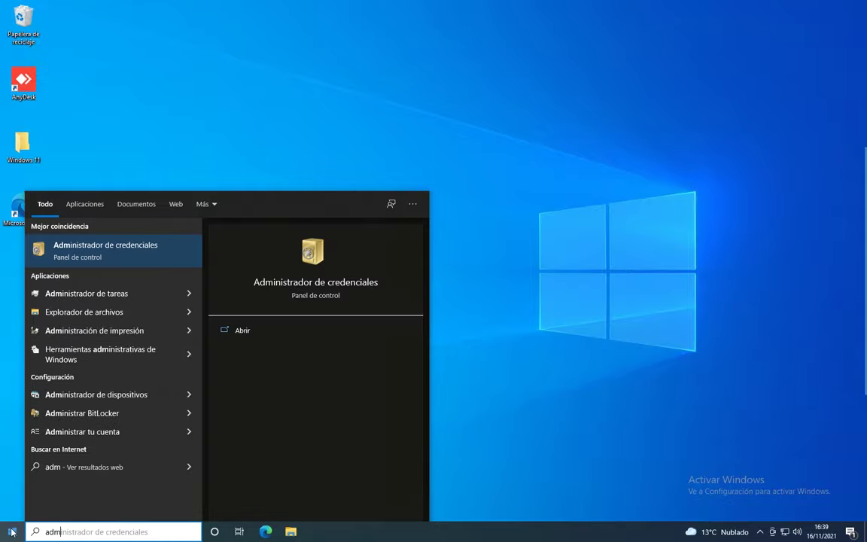
left_click(136, 257)
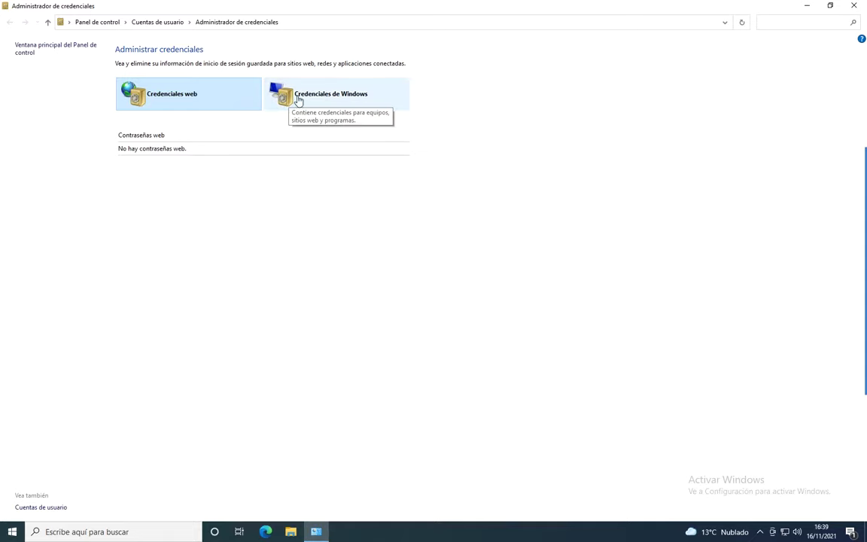
left_click(329, 101)
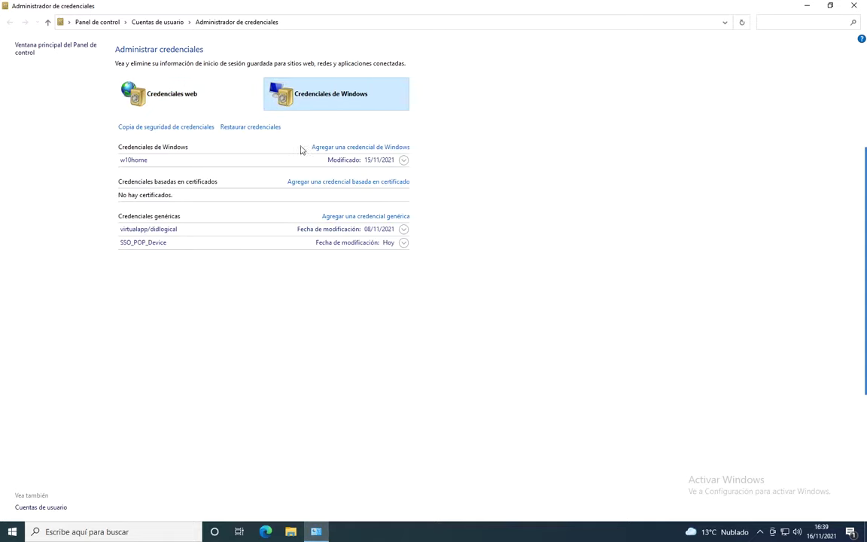
left_click(342, 149)
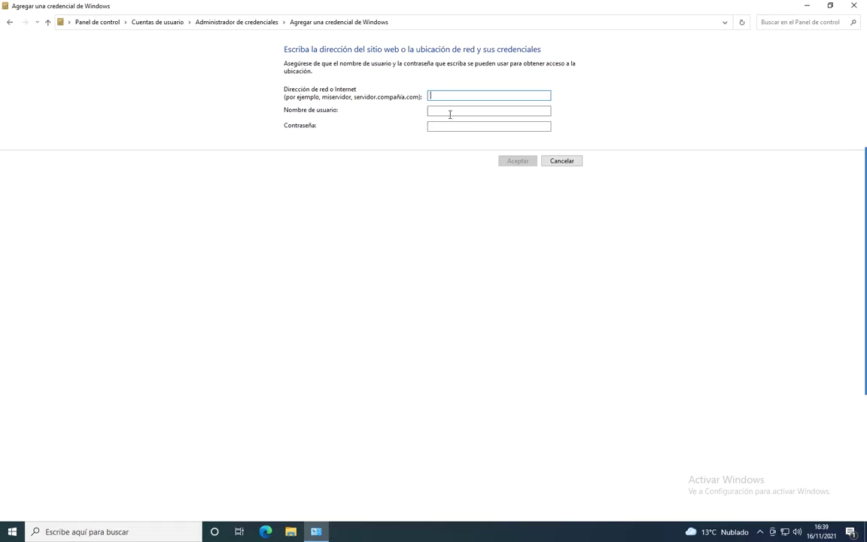
Save a credential for w11pro with the account's user name and password, then close Credential Manager
type("w11pro")
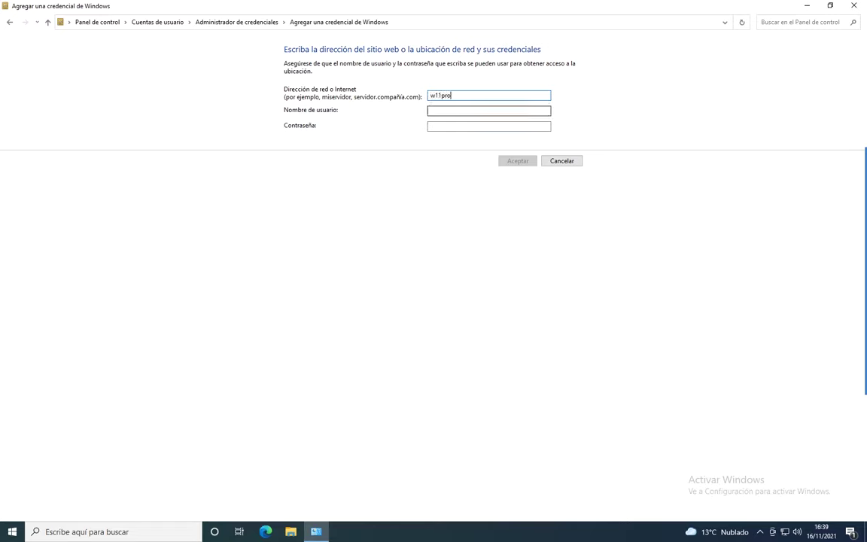
key("Tab")
type("practicas")
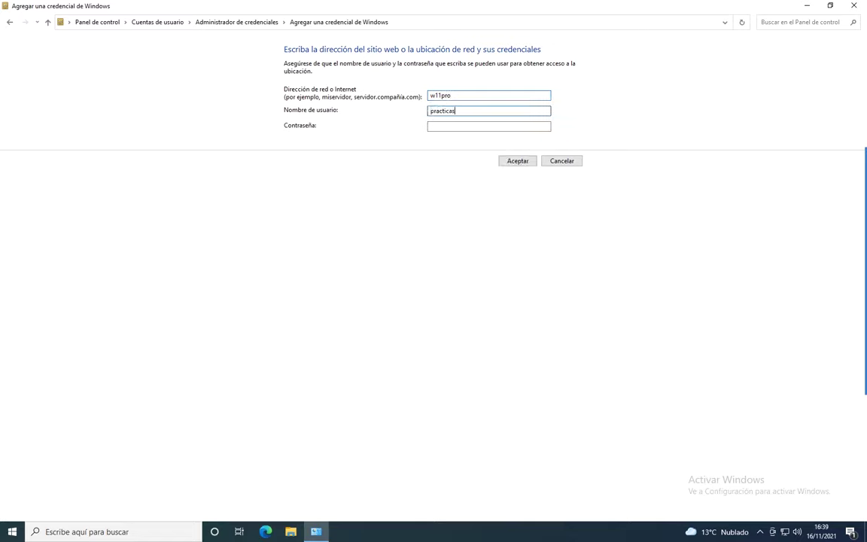
key("Tab")
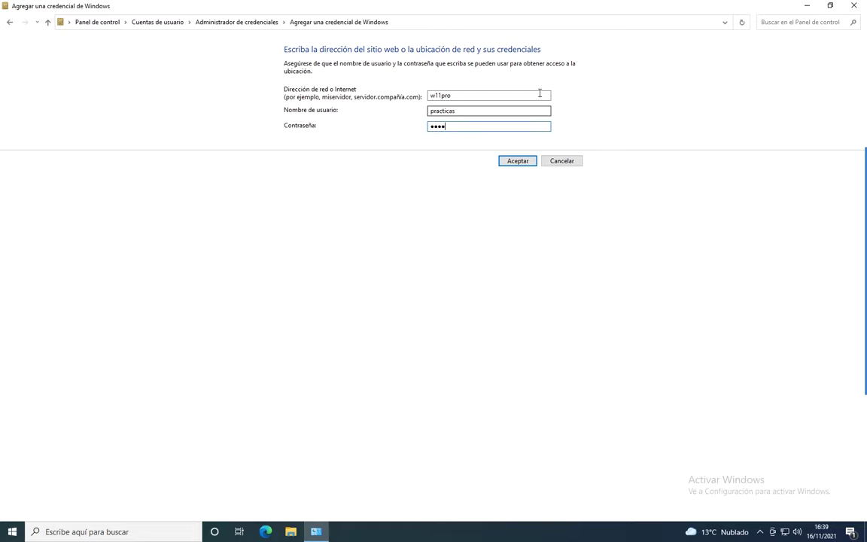
left_click(519, 162)
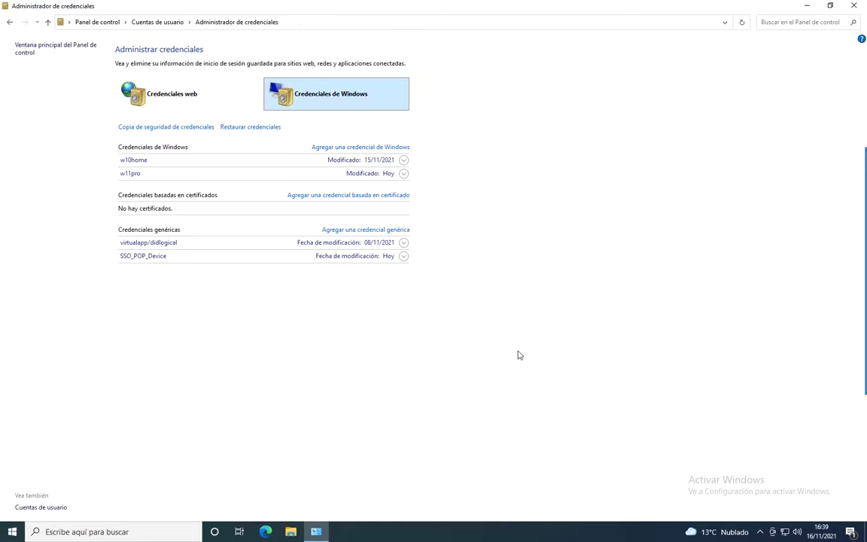
left_click(854, 5)
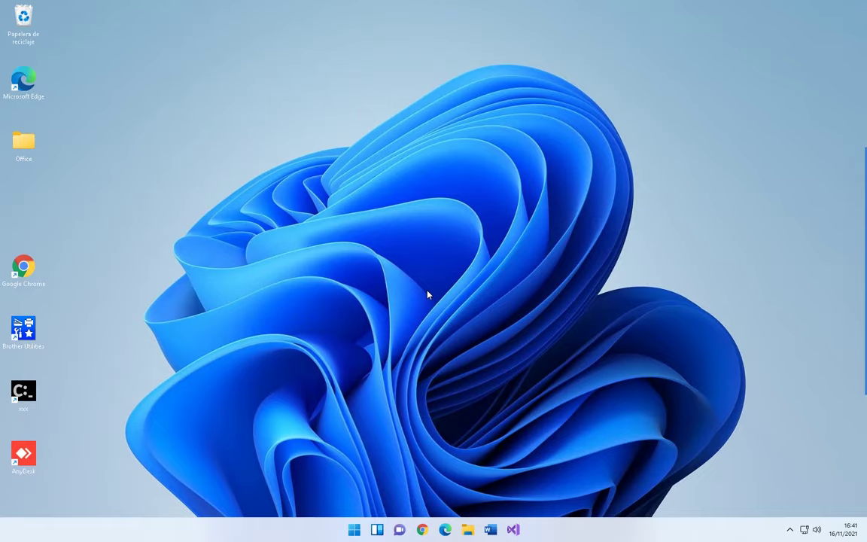
Open Devices and Printers from Control Panel with an 'impres' search
key("super")
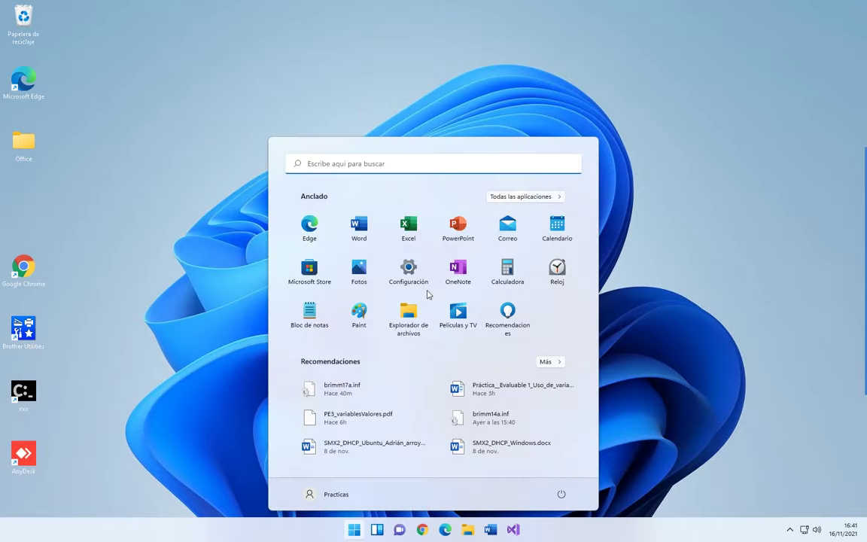
type("pa")
key("Return")
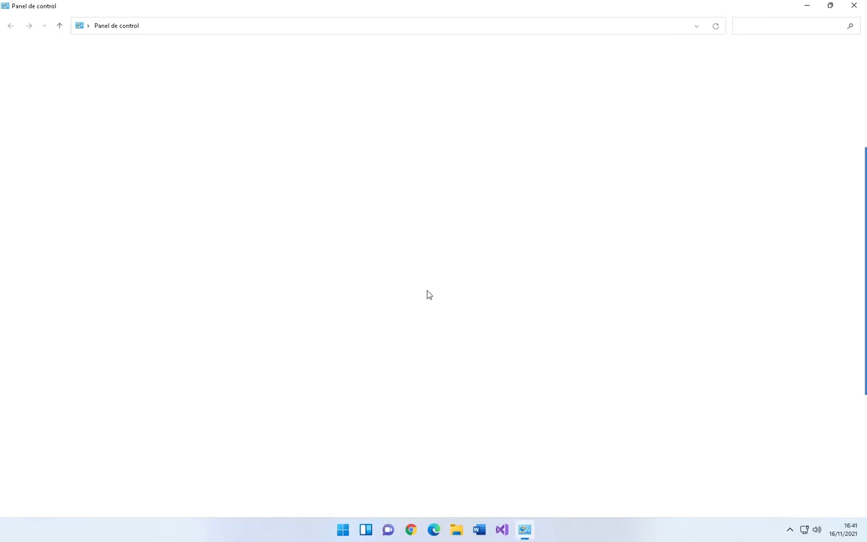
left_click(755, 28)
type("impres")
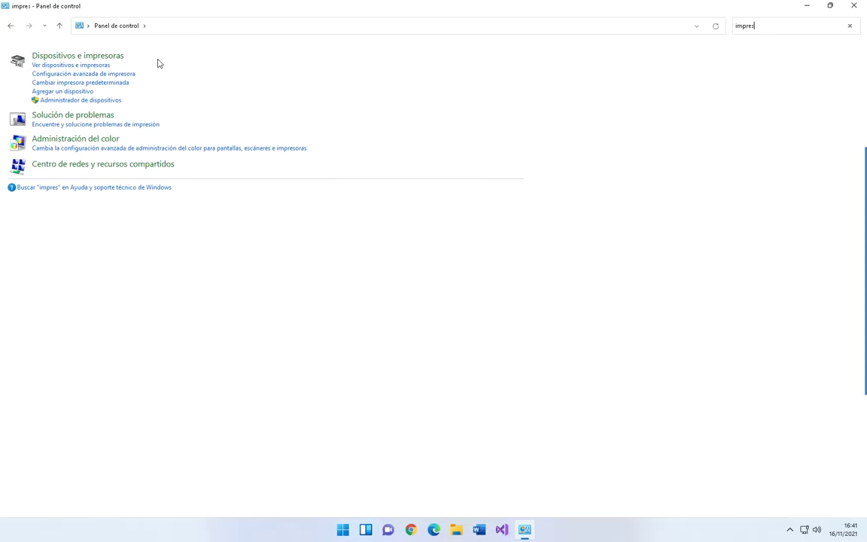
left_click(92, 66)
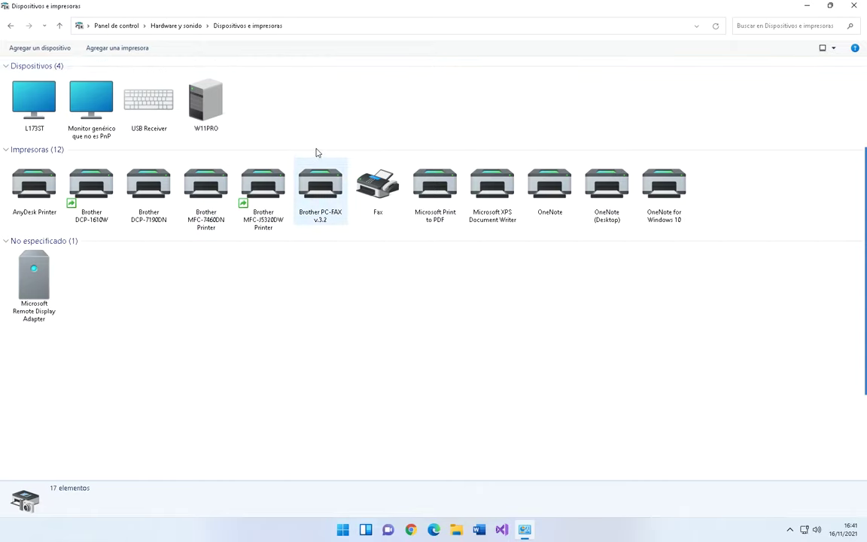
Open the Brother DCP-1610W print queue and close it again
left_click(84, 189)
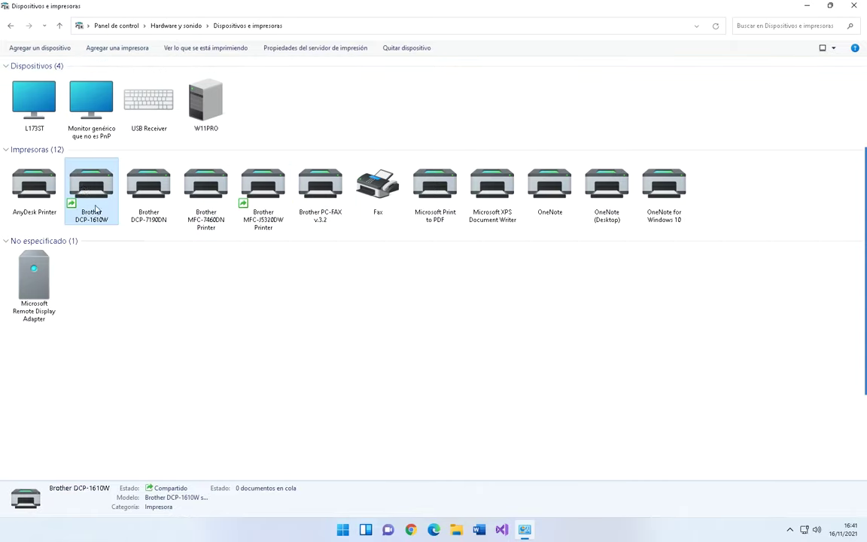
double_click(95, 209)
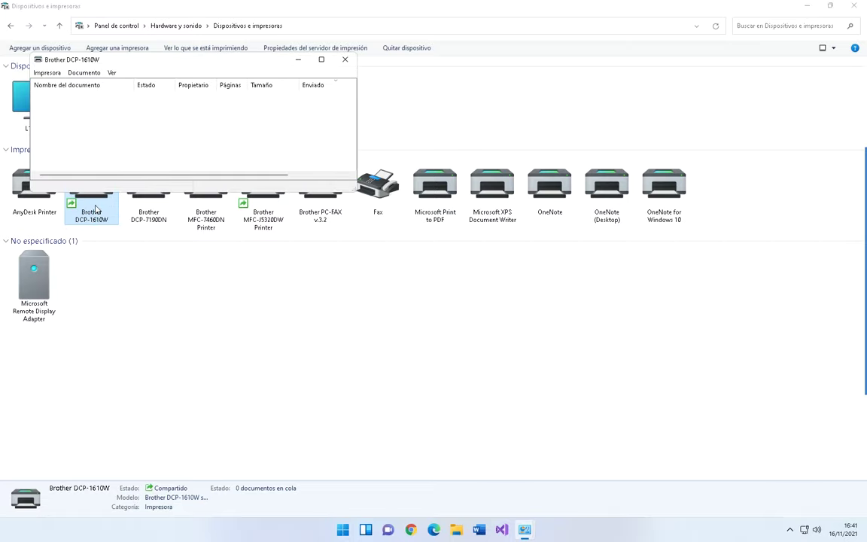
left_click_drag(205, 59, 351, 201)
left_click(487, 205)
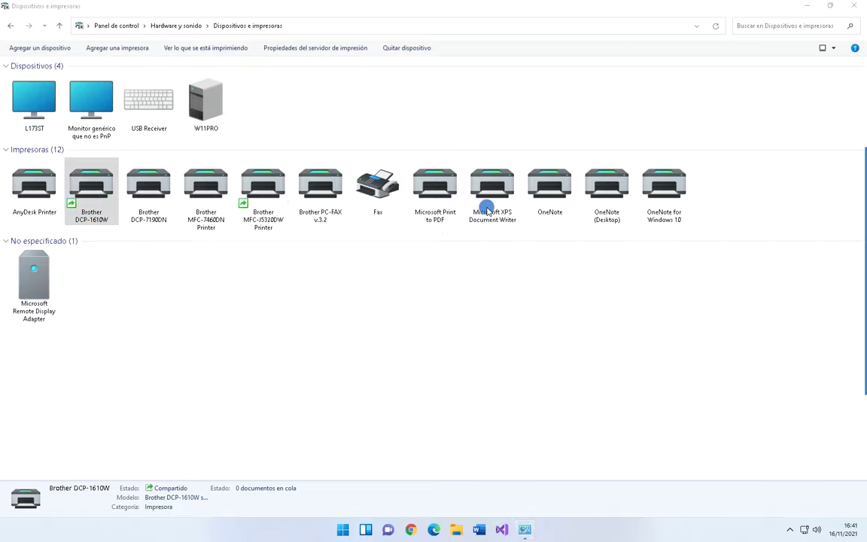
Confirm in the DCP-1610W printer properties that it is shared as 1610W
right_click(92, 195)
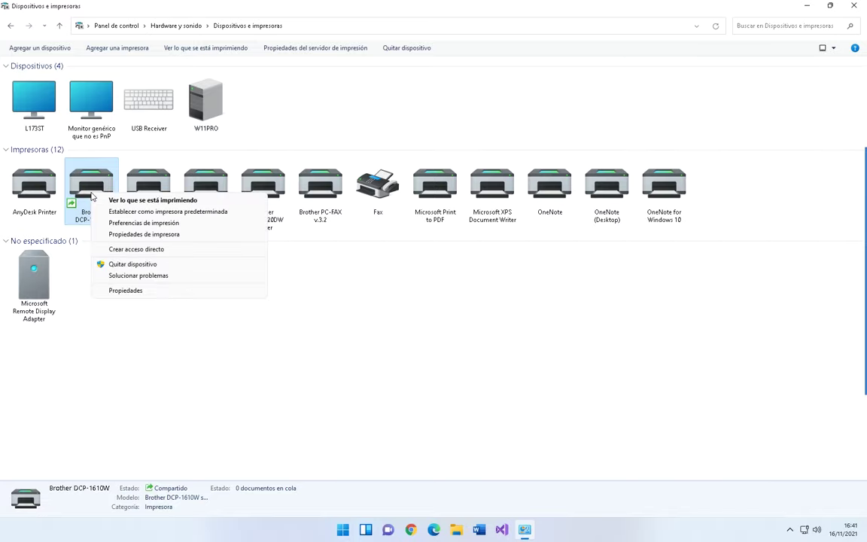
left_click(121, 239)
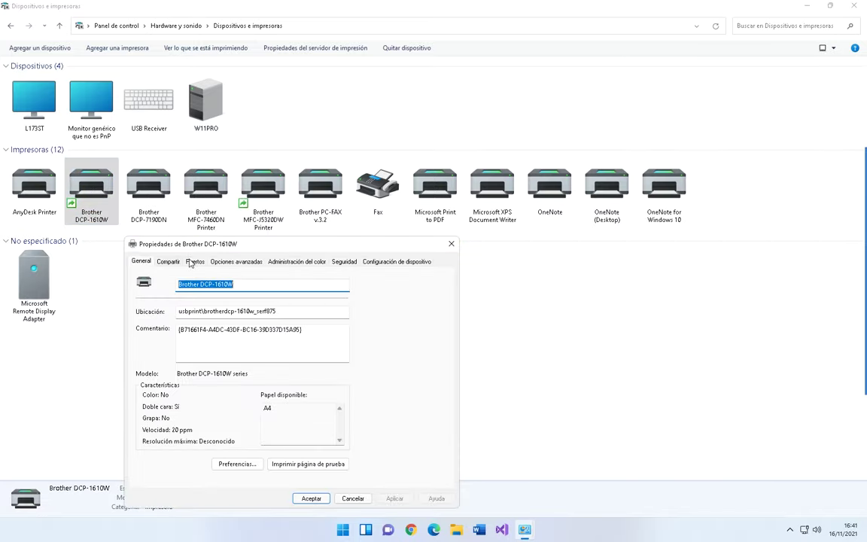
left_click(334, 117)
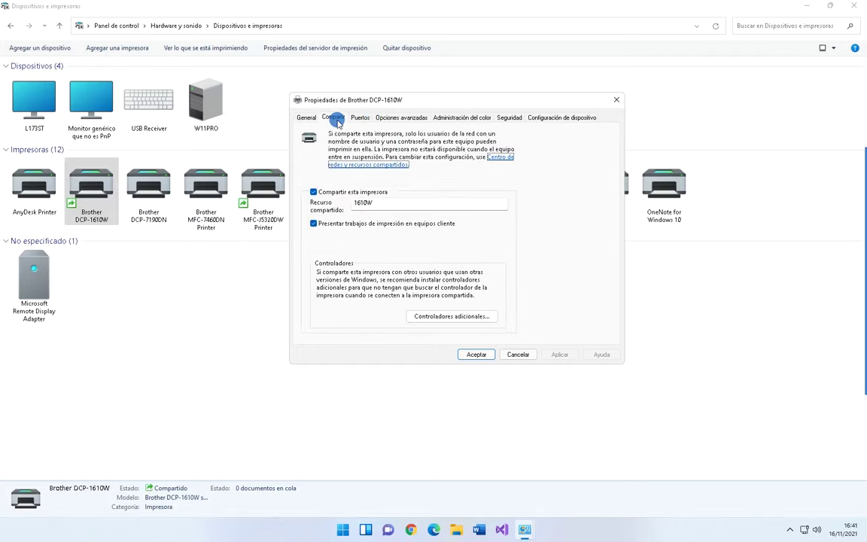
double_click(363, 202)
double_click(363, 200)
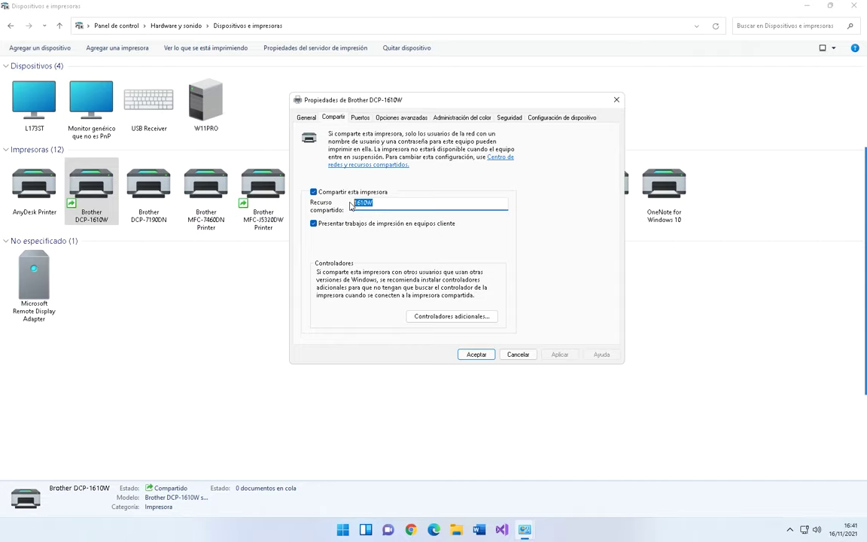
key("End")
left_click(483, 355)
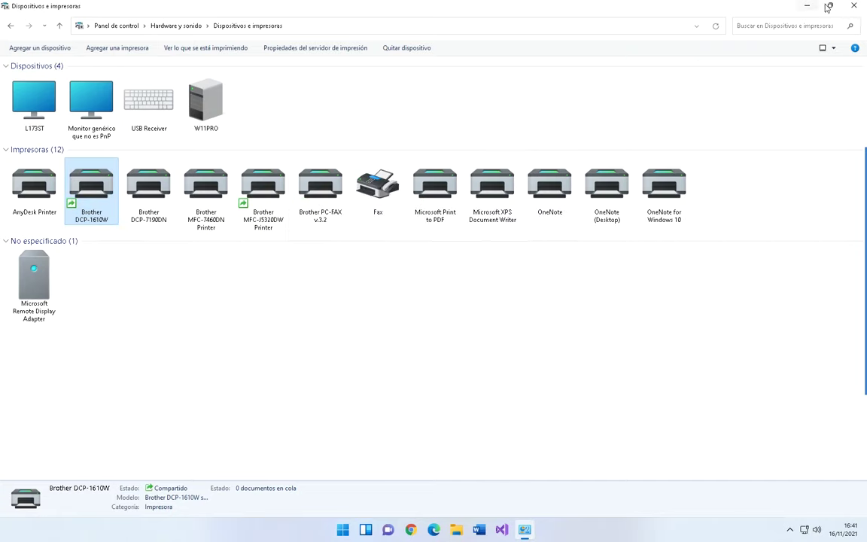
Close Devices and Printers and make the w10pro remote session fill the screen
left_click(854, 6)
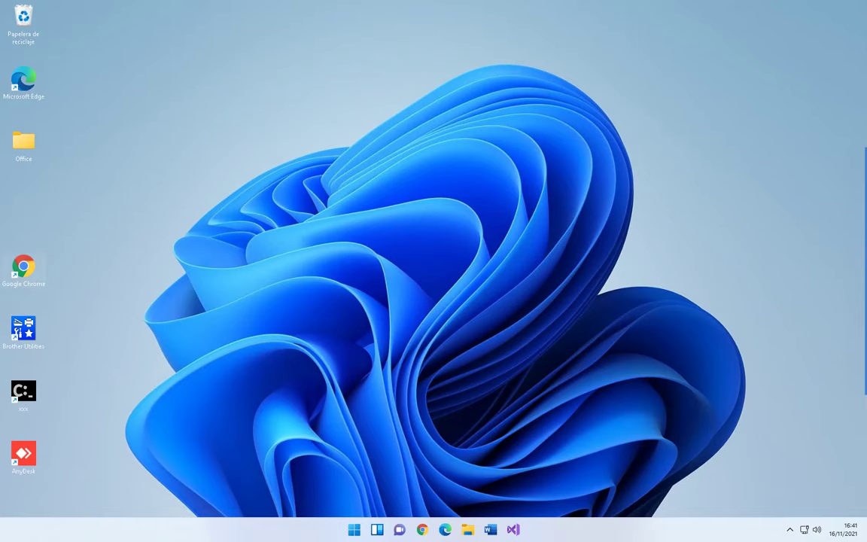
left_click_drag(70, 49, 700, 44)
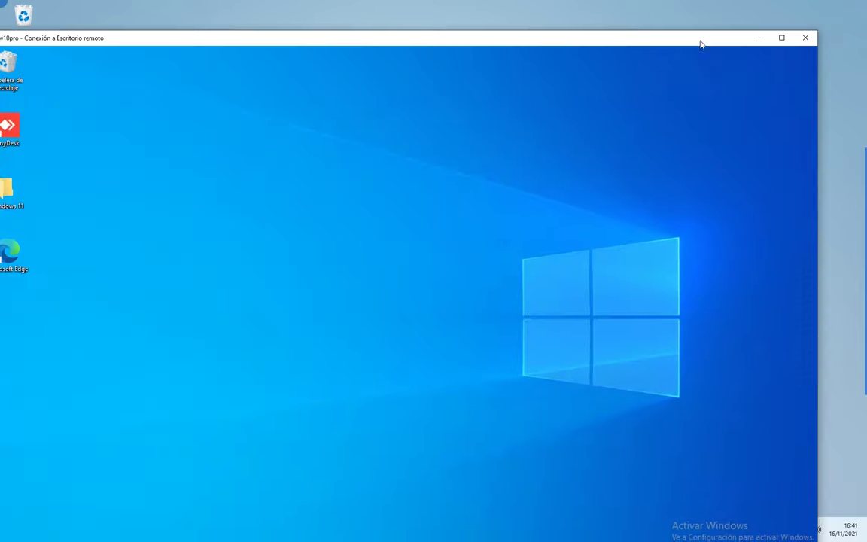
double_click(700, 39)
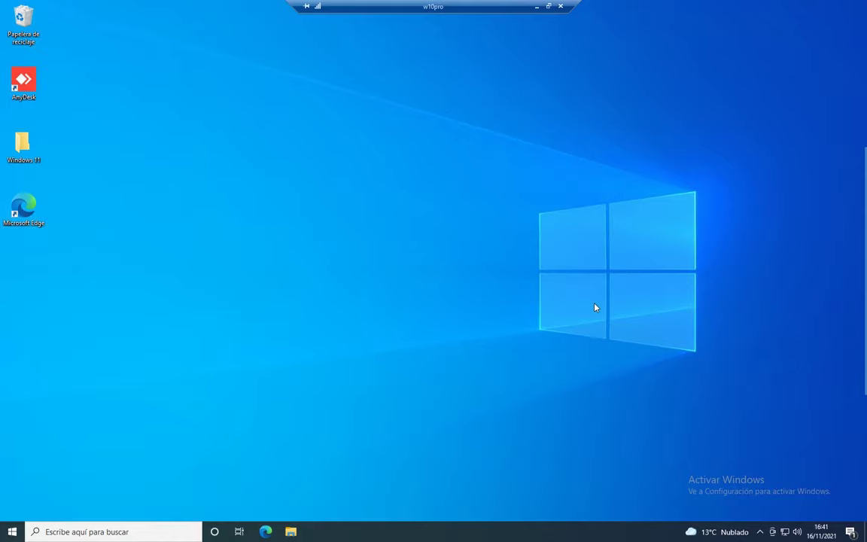
key("super+r")
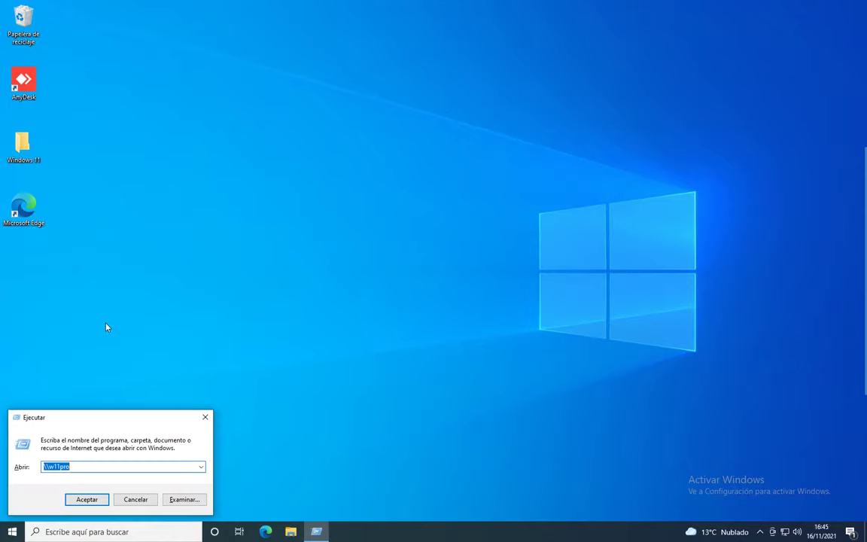
Open the \\w11pro network location from the Run box
left_click(45, 464)
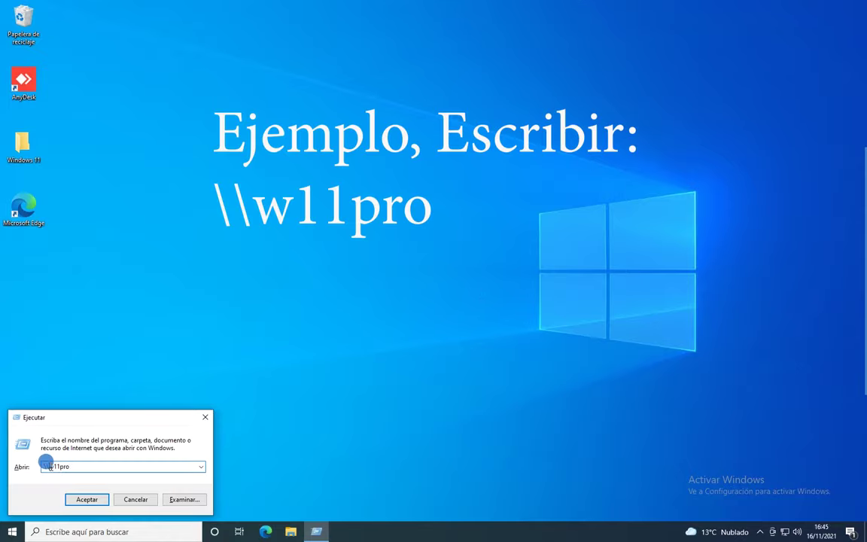
left_click_drag(49, 466, 70, 467)
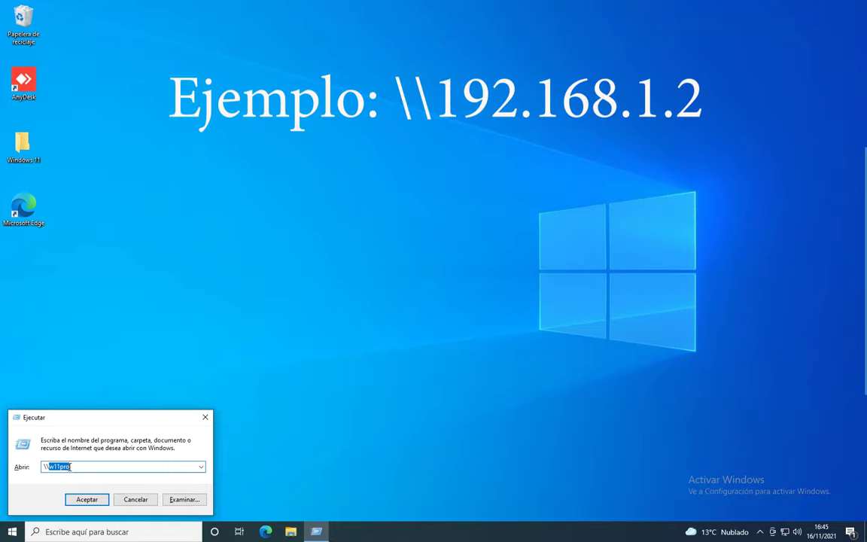
left_click(70, 467)
key("Return")
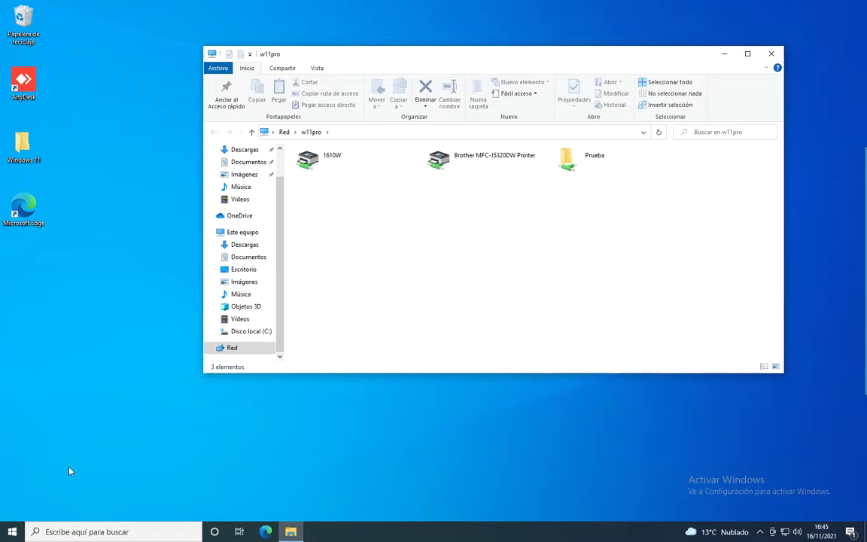
Connect to w11pro's shared 1610W printer, then close its print queue
left_click(331, 162)
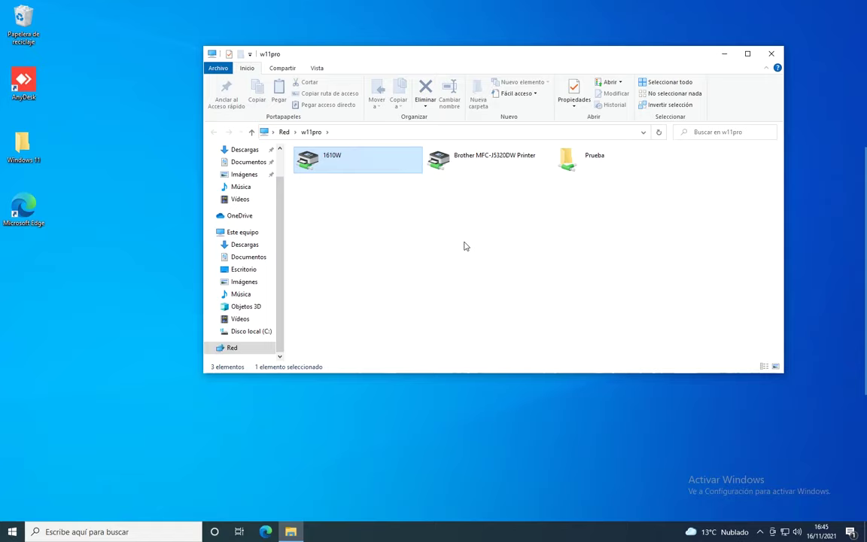
double_click(346, 164)
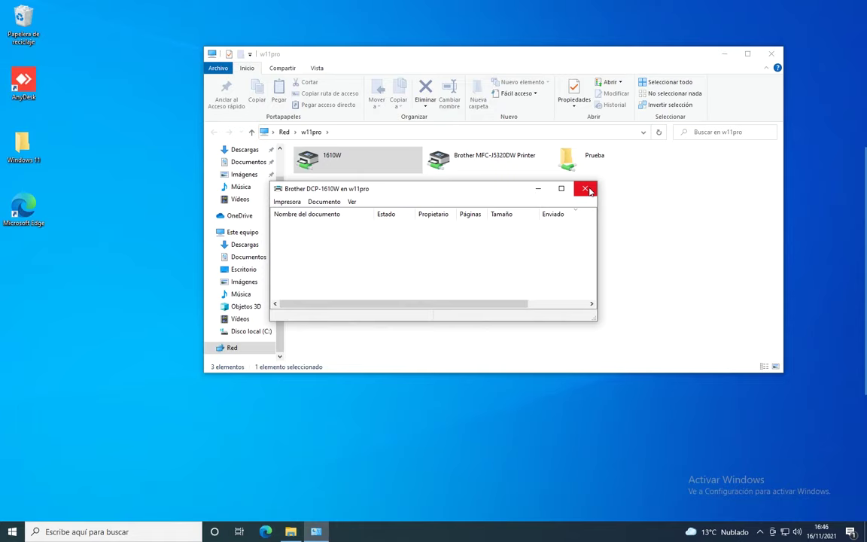
left_click(588, 189)
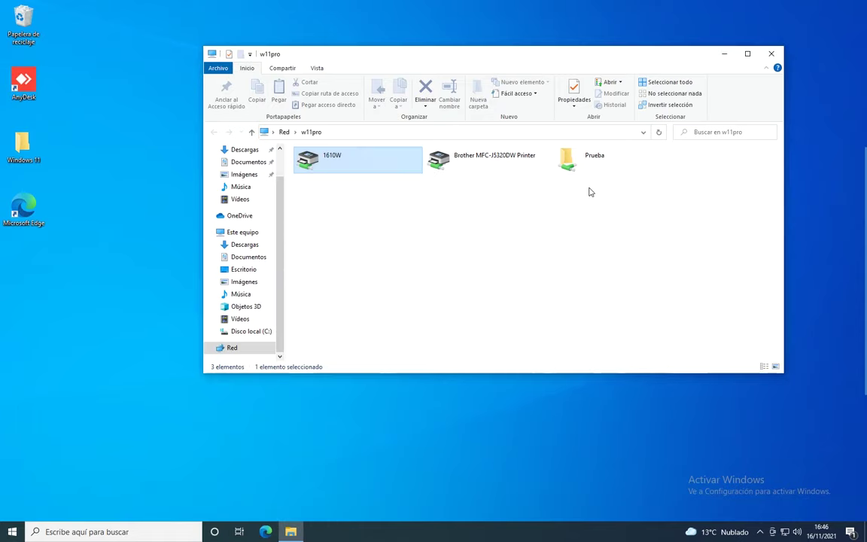
Launch Control Panel via a 'panel' search and search it for 'impreso'
left_click(435, 197)
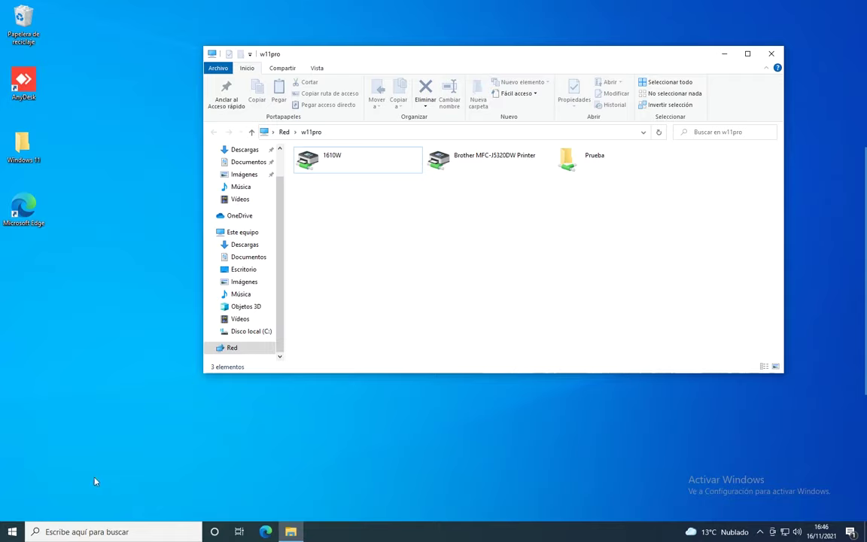
left_click(12, 532)
type("panel")
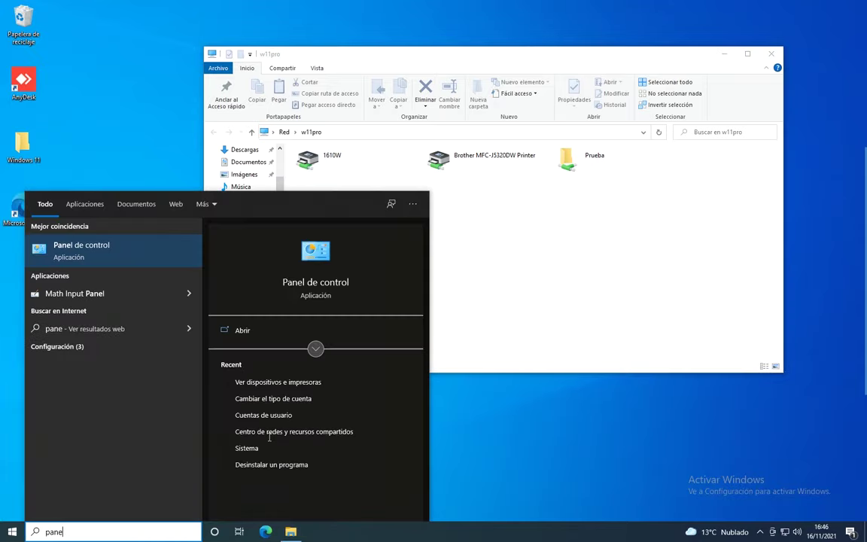
key("Return")
type("impreso")
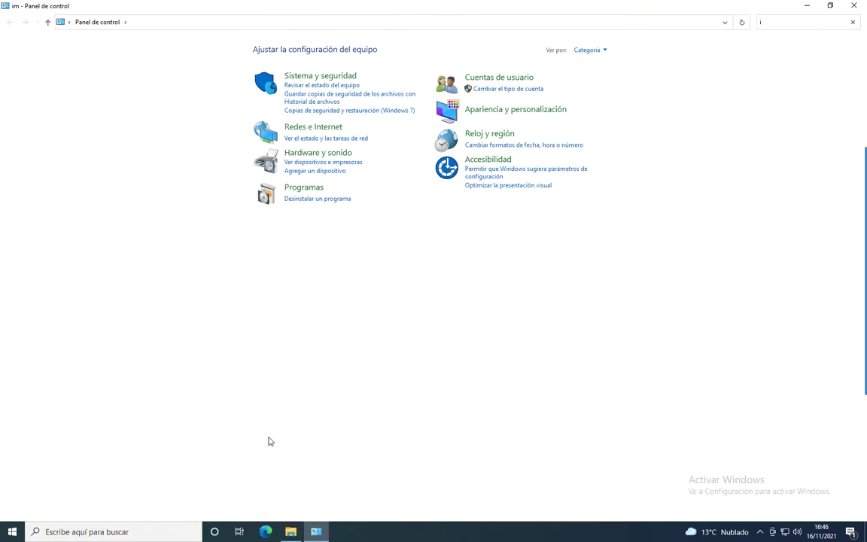
Open Devices and Printers, select Brother DCP-1610W en w11pro, and start adding a printer
left_click(96, 58)
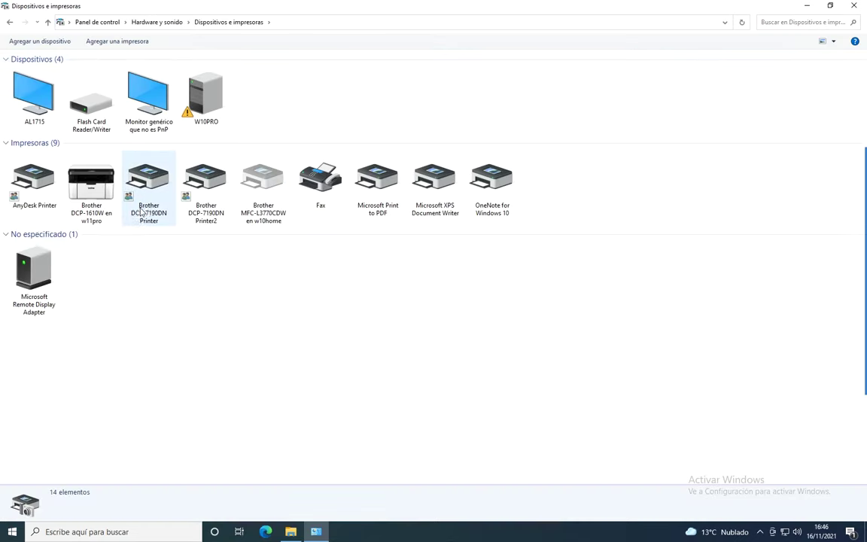
left_click(96, 215)
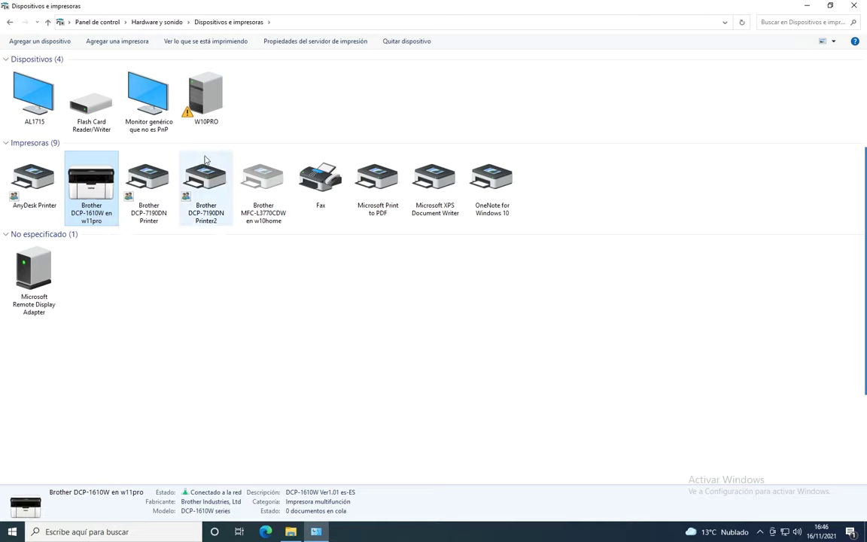
left_click(128, 43)
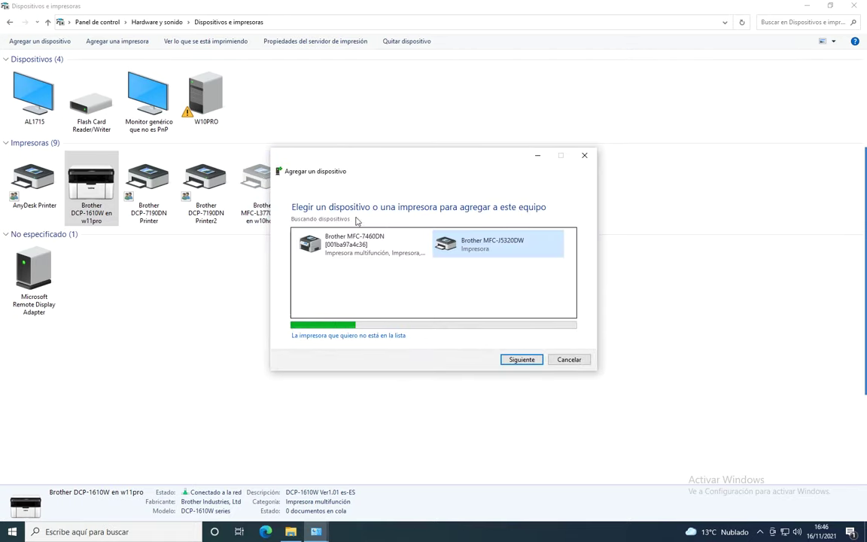
Choose manual local printer setup on existing port LPT1 and supply the driver from disk
left_click(372, 335)
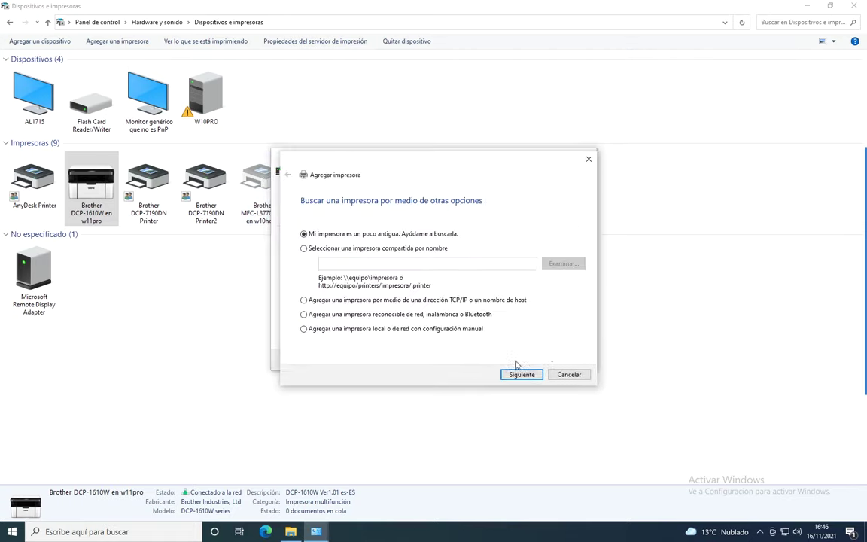
left_click(303, 329)
left_click(514, 374)
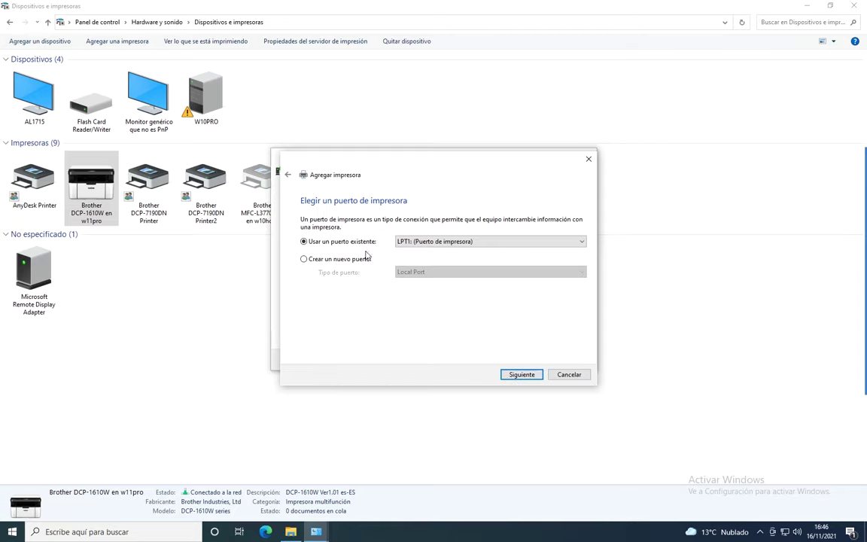
left_click(514, 374)
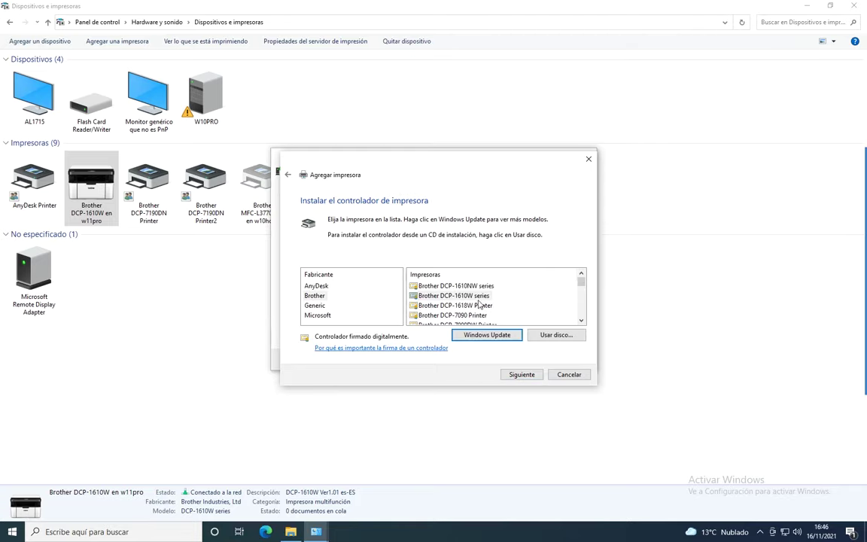
scroll(480, 304, "down", 1)
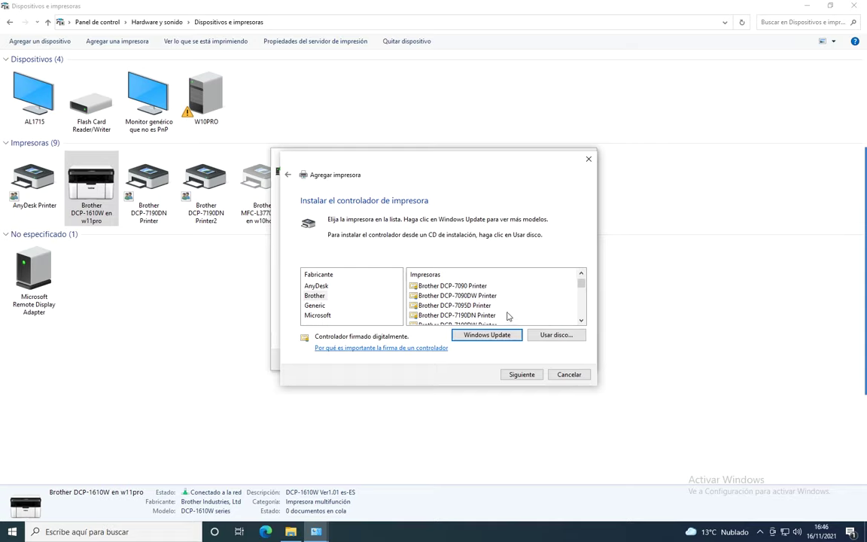
left_click(561, 338)
Select the Brother DCP-1610W series driver from disk, keeping the currently installed driver
left_click(529, 322)
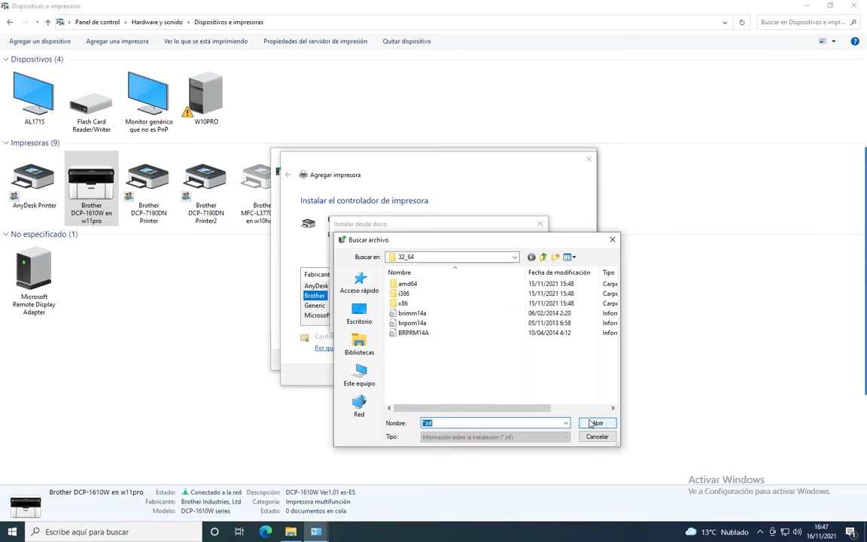
left_click(414, 313)
left_click(607, 423)
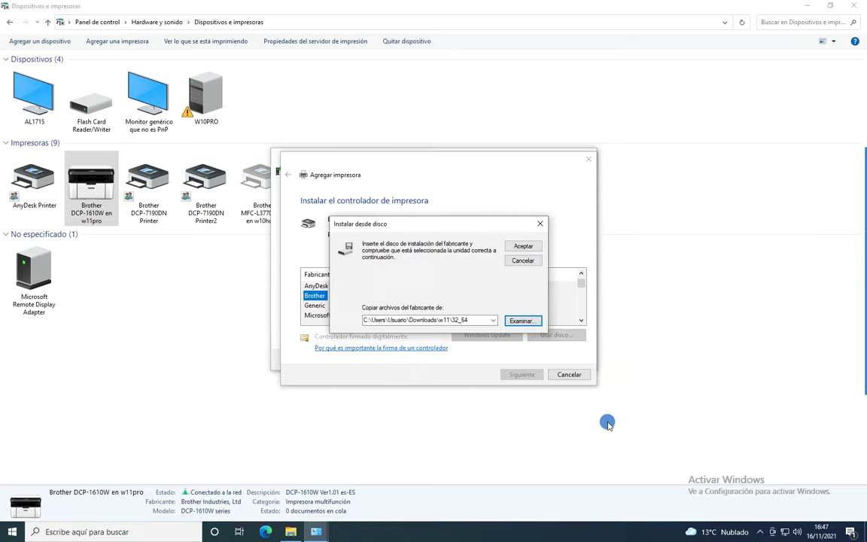
left_click(523, 247)
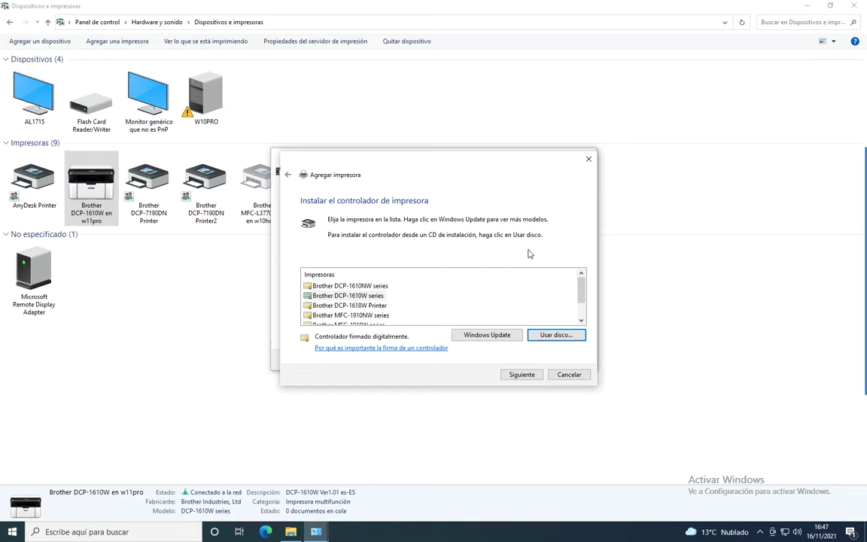
left_click(322, 296)
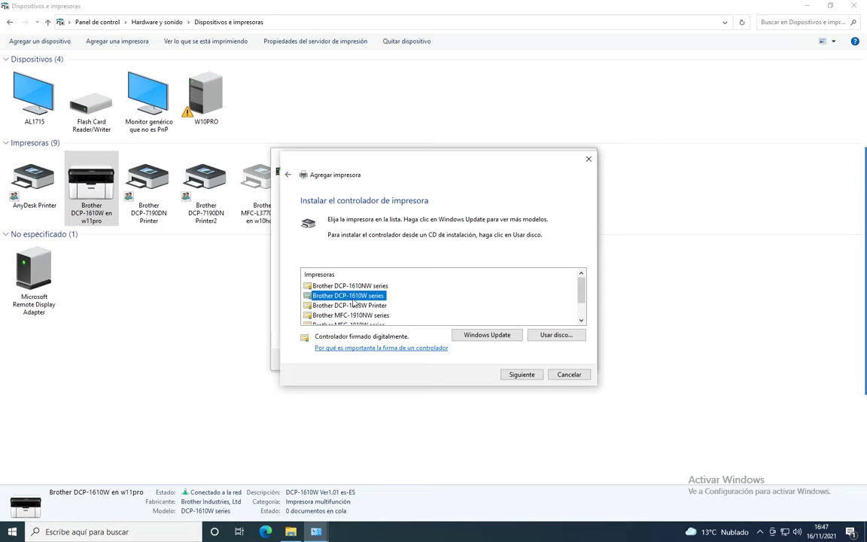
left_click(521, 375)
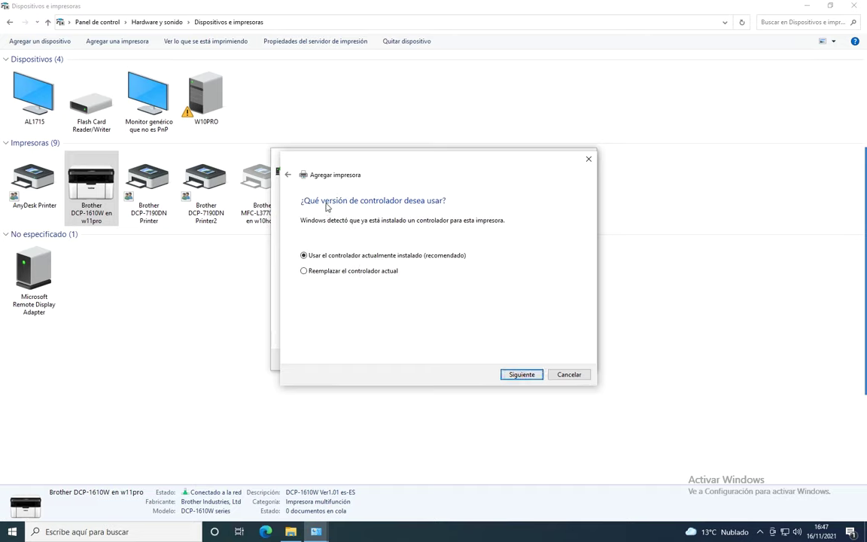
left_click(509, 375)
Name the printer Brother DCP-1610W, leave it unshared, and finish the wizard
double_click(456, 222)
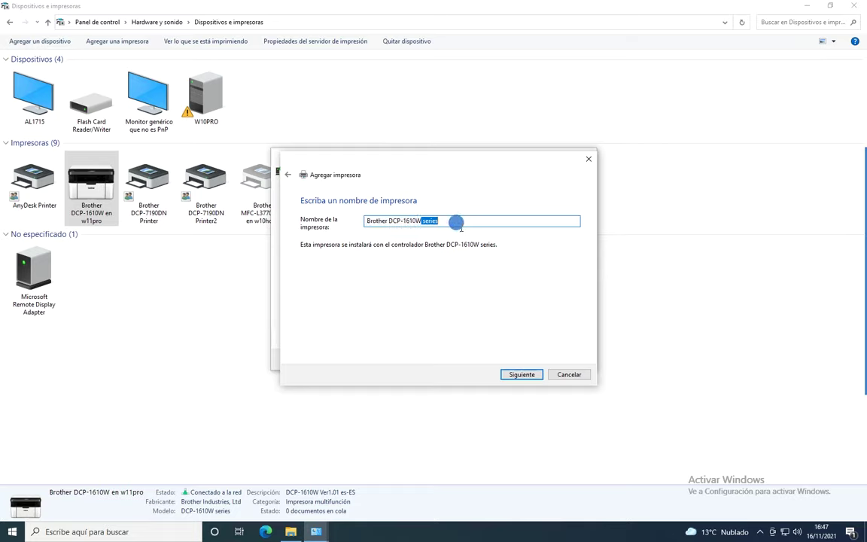
key("BackSpace")
left_click(529, 376)
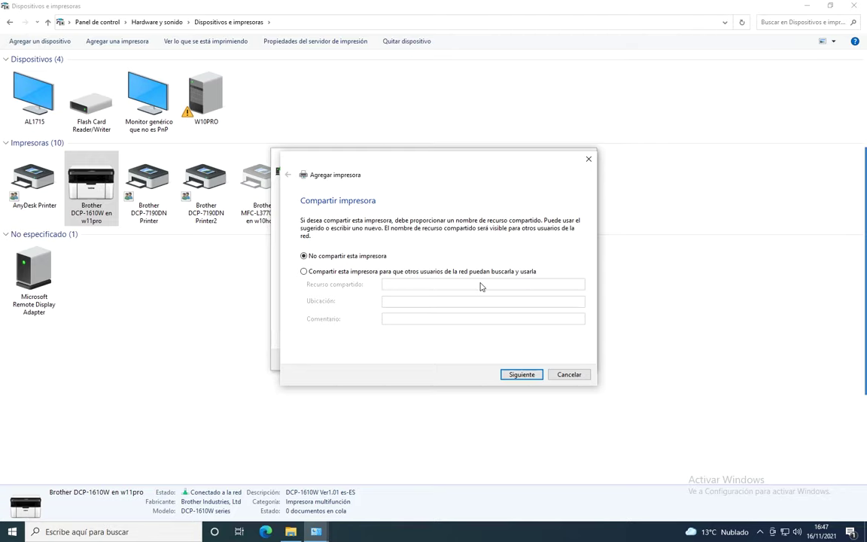
left_click(515, 373)
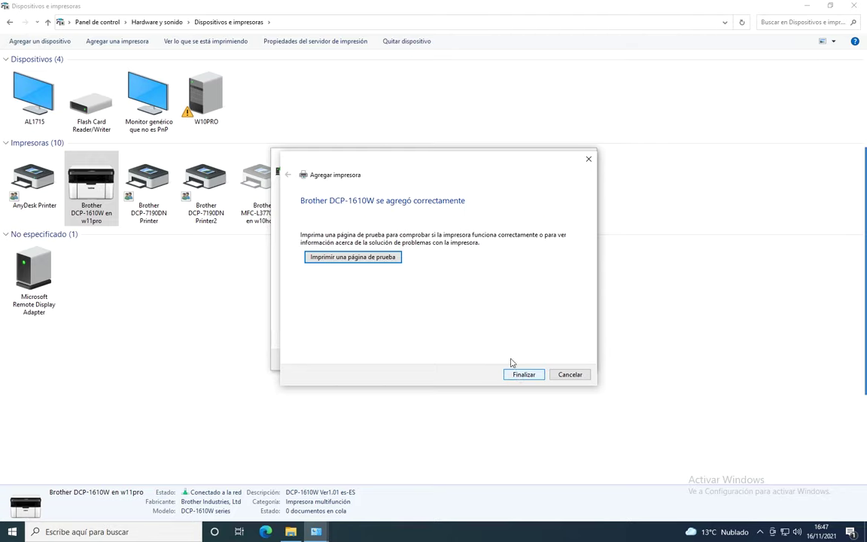
left_click(515, 374)
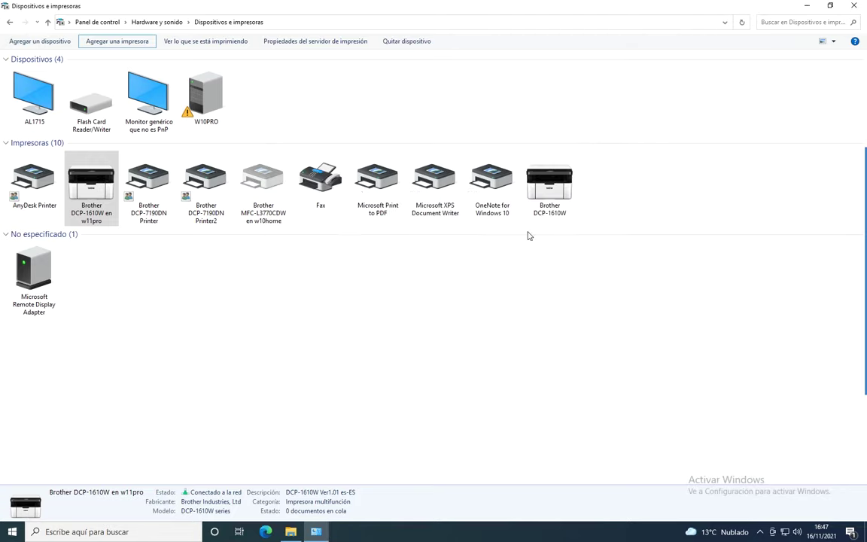
Open the Brother DCP-1610W printer properties, go to Ports, and start adding a new port
left_click(569, 196)
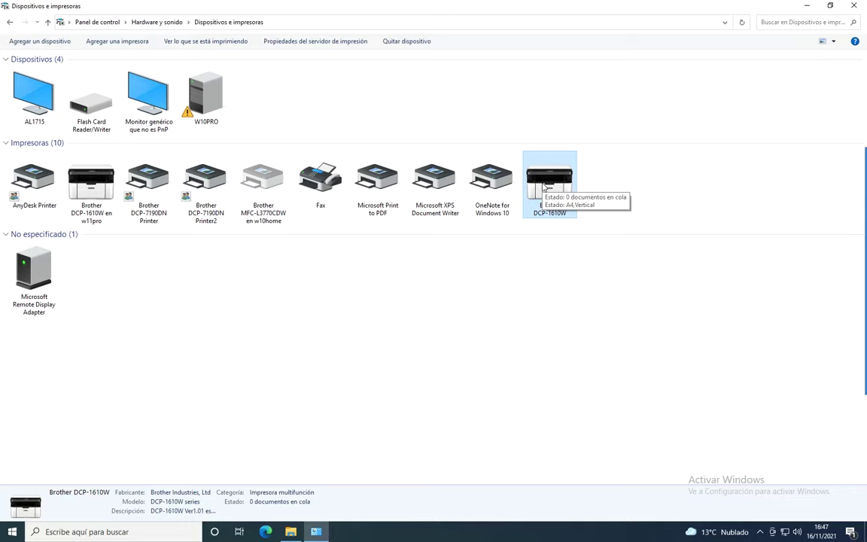
right_click(545, 187)
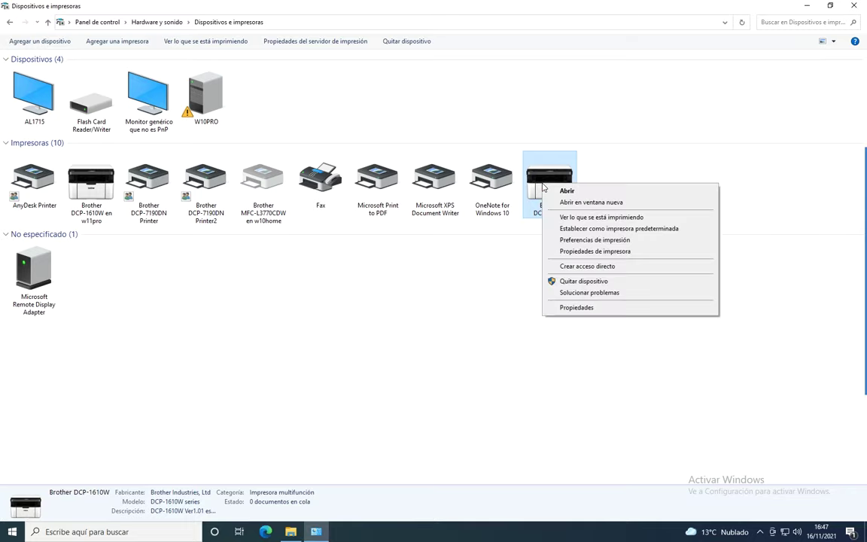
left_click(580, 251)
left_click_drag(580, 253, 476, 120)
left_click(495, 135)
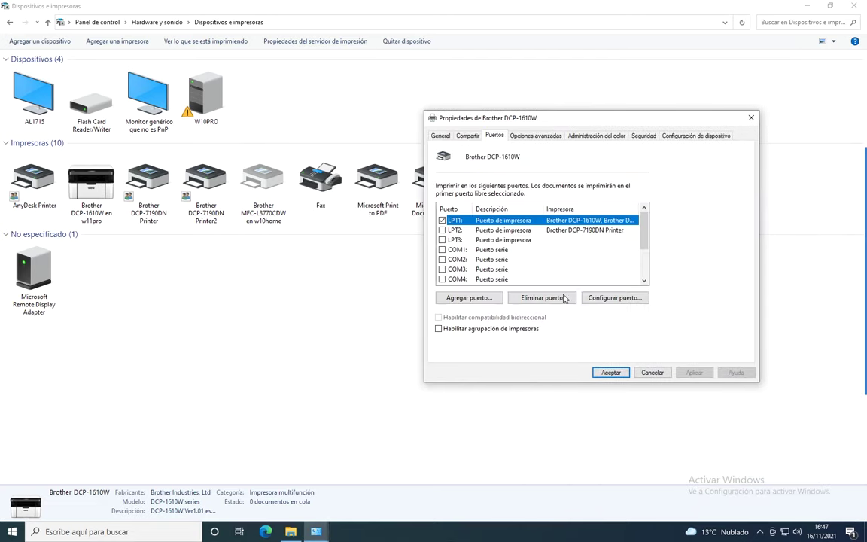
left_click(476, 302)
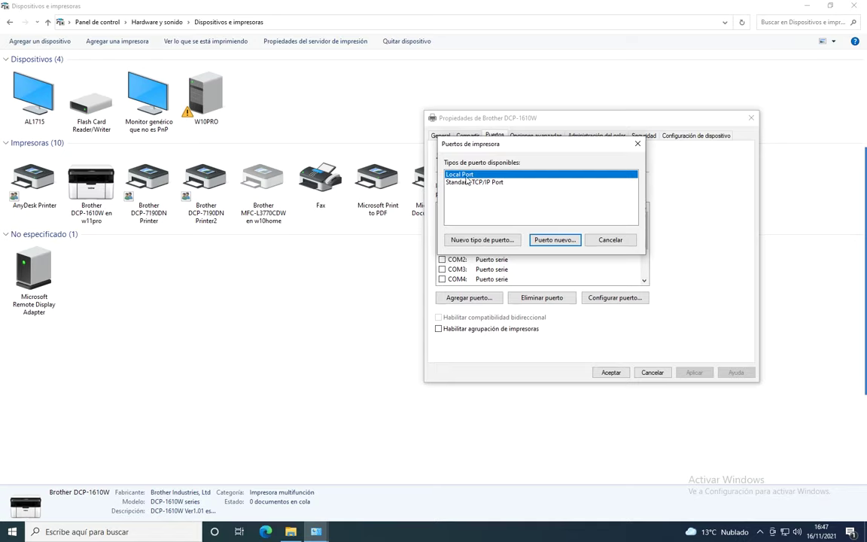
Create a new Local Port named \\w11pro\1610w and confirm it
left_click(563, 241)
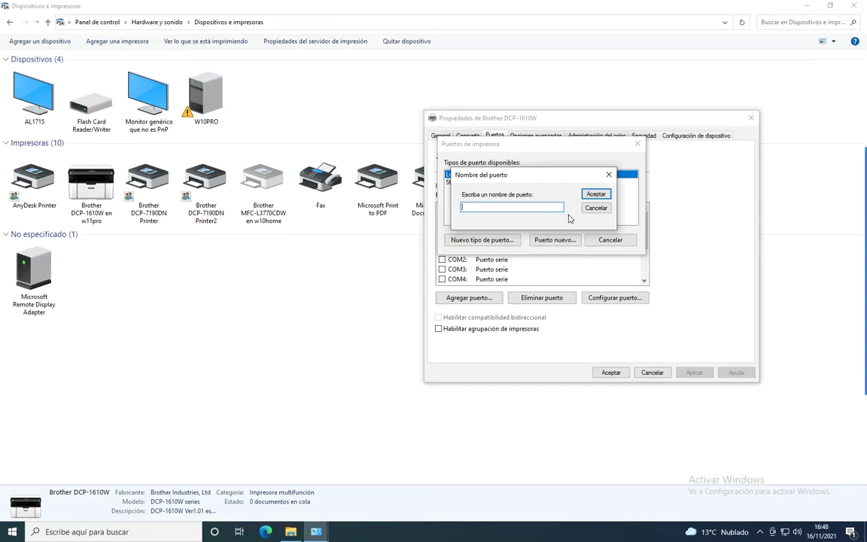
type("\\\\w11pro\\")
mouse_move(296, 534)
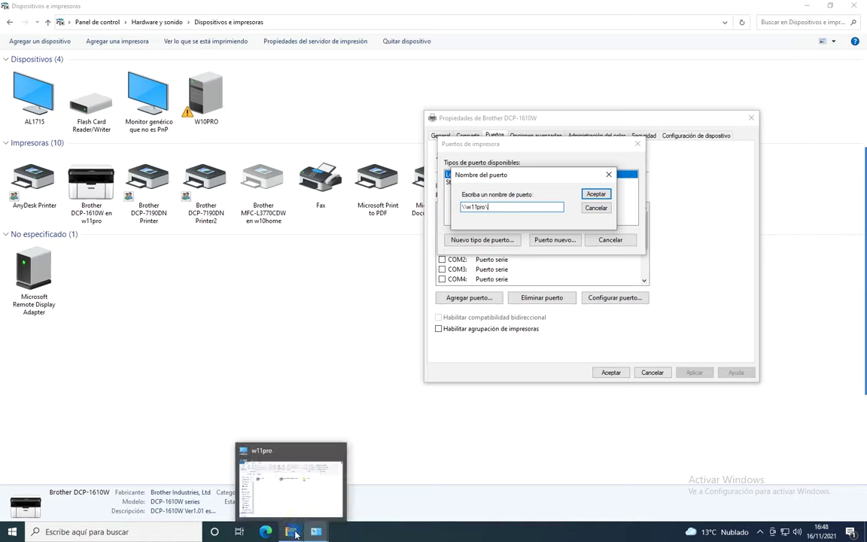
left_click(264, 478)
left_click_drag(449, 61, 305, 259)
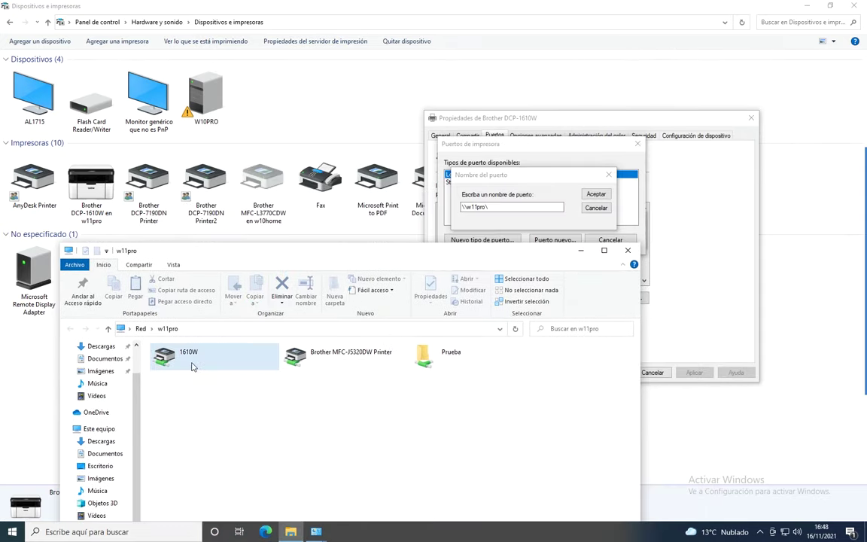
left_click(516, 204)
type("1610w")
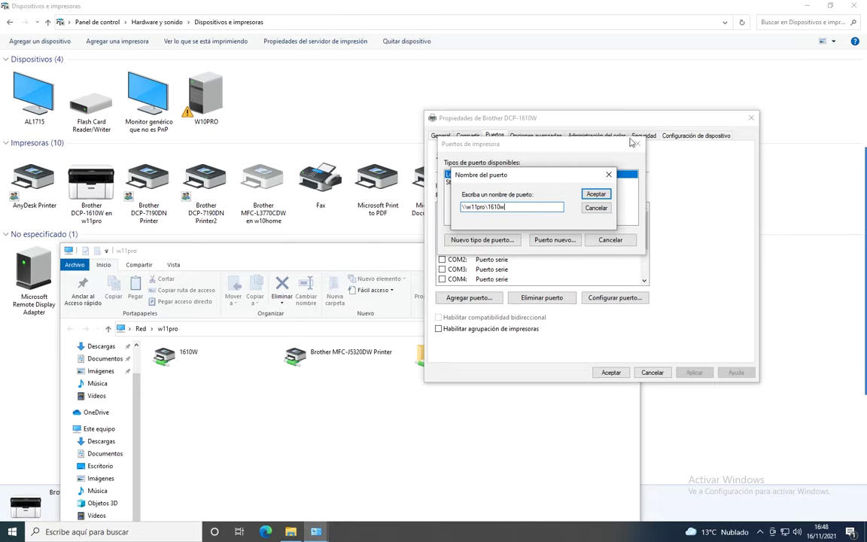
left_click(596, 194)
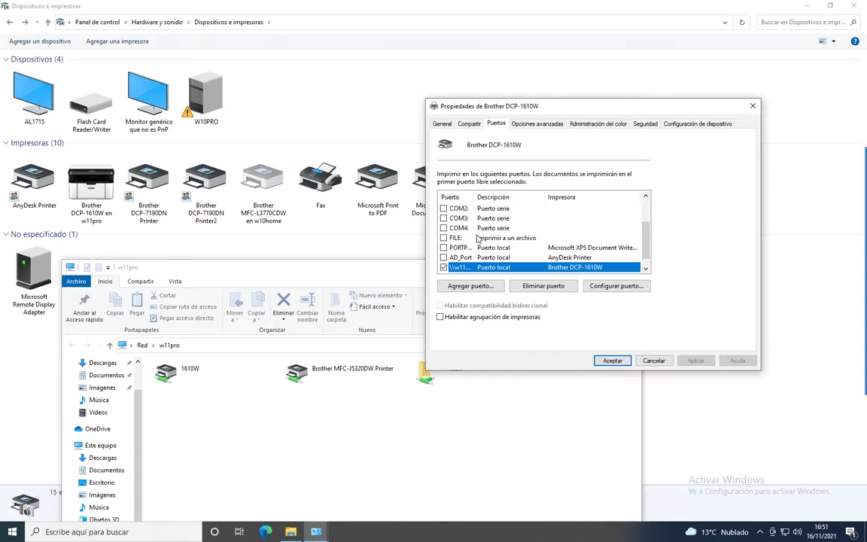
Check the \\w11pro\1610W port in the widened list, save the properties, and close the w11pro window
left_click(472, 193)
double_click(473, 193)
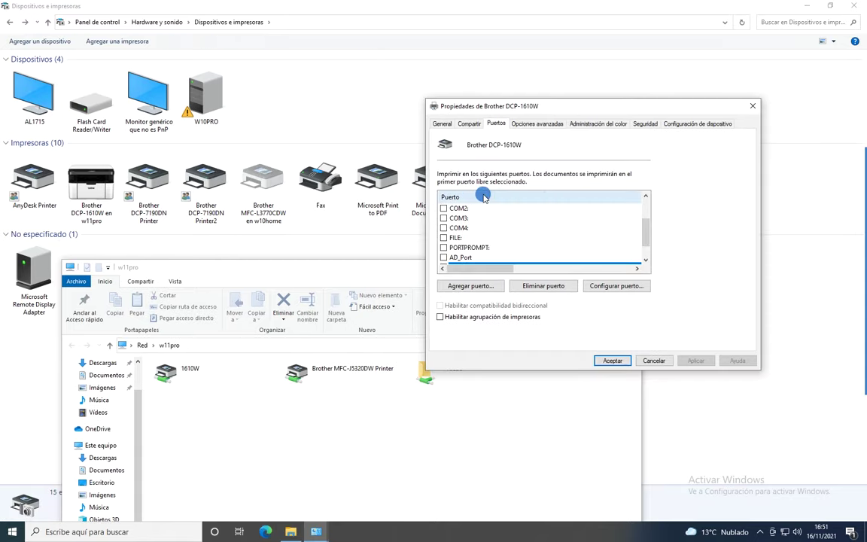
scroll(478, 256, "down", 1)
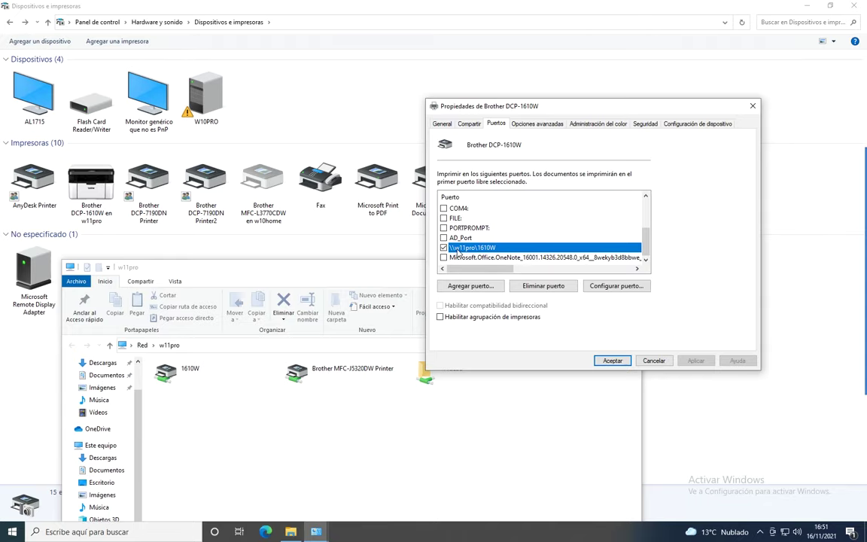
left_click(612, 361)
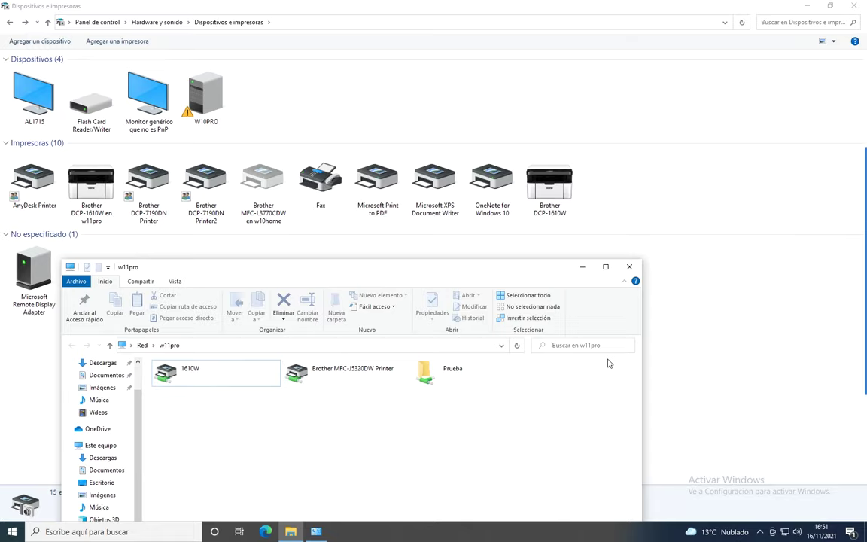
left_click(629, 267)
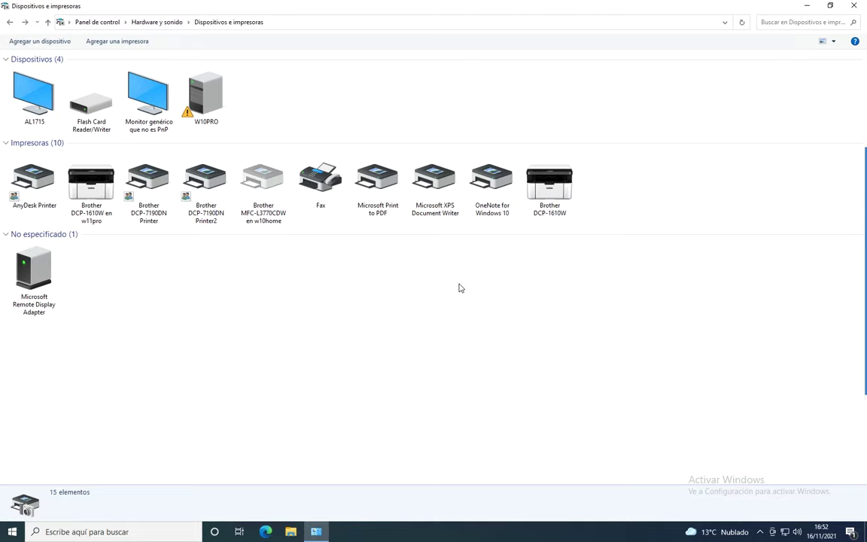
key("Right")
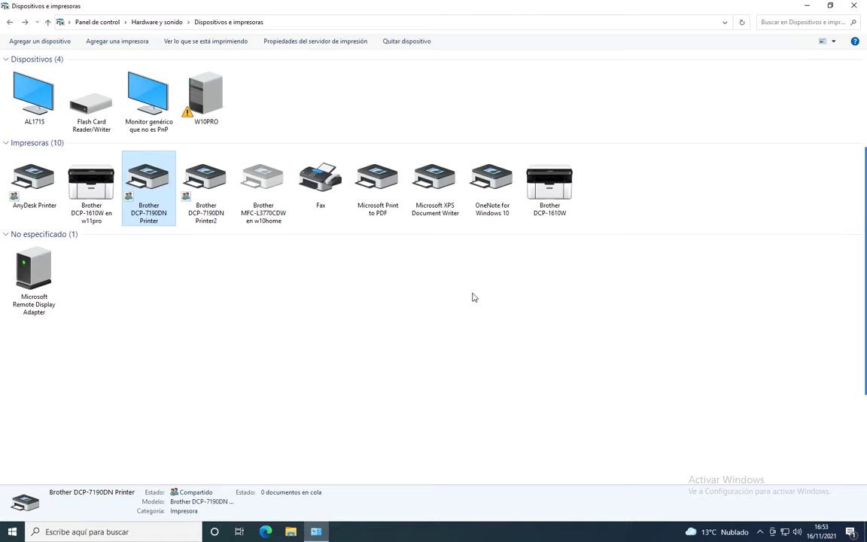
left_click(186, 178)
left_click(165, 207)
left_click(185, 205)
left_click(170, 203)
Check the Brother DCP-7190DN Printer's share name, Brother DCP-7190DN, then close its properties
left_click(205, 209)
left_click(158, 208)
left_click(199, 206)
left_click(158, 207)
right_click(158, 208)
left_click(177, 234)
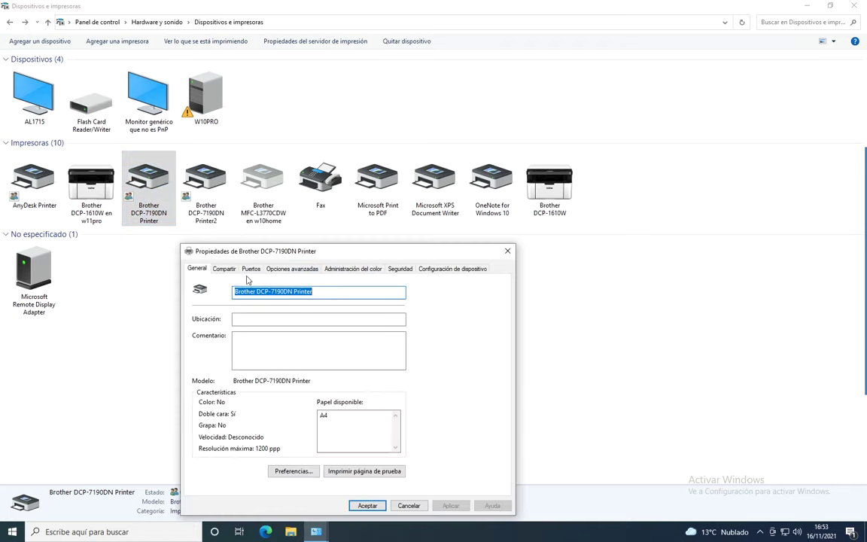
left_click(223, 269)
left_click_drag(359, 354, 238, 361)
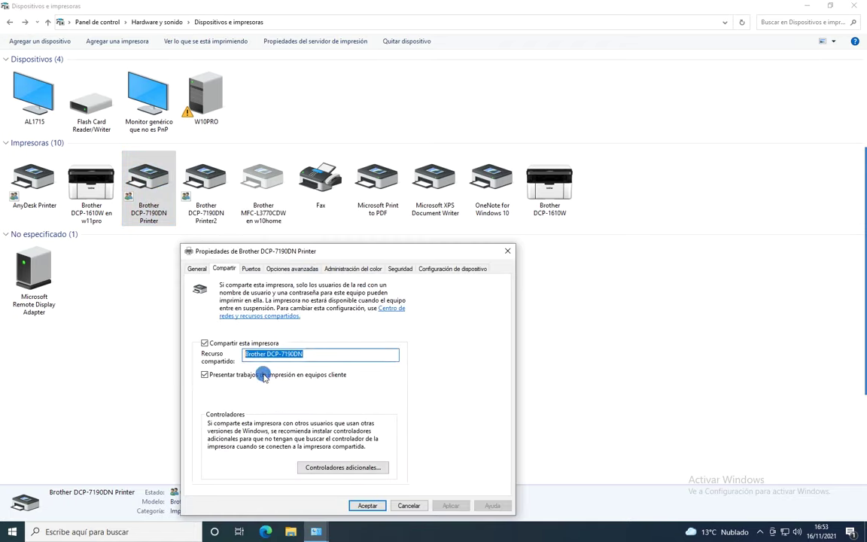
left_click(368, 505)
Check Brother DCP-7190DN Printer2's sharing settings, where the share name is 7190DN
left_click(208, 193)
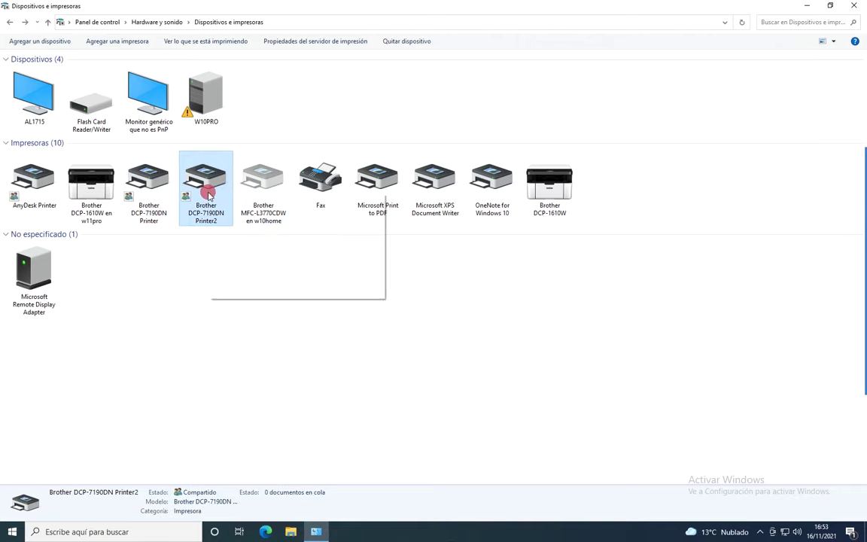
right_click(208, 193)
left_click(228, 232)
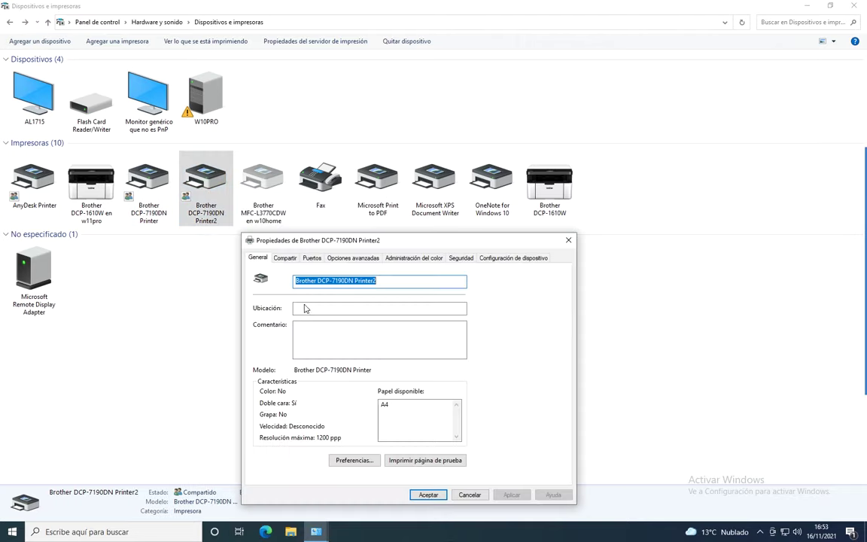
left_click(312, 258)
left_click(285, 257)
left_click(336, 344)
double_click(336, 344)
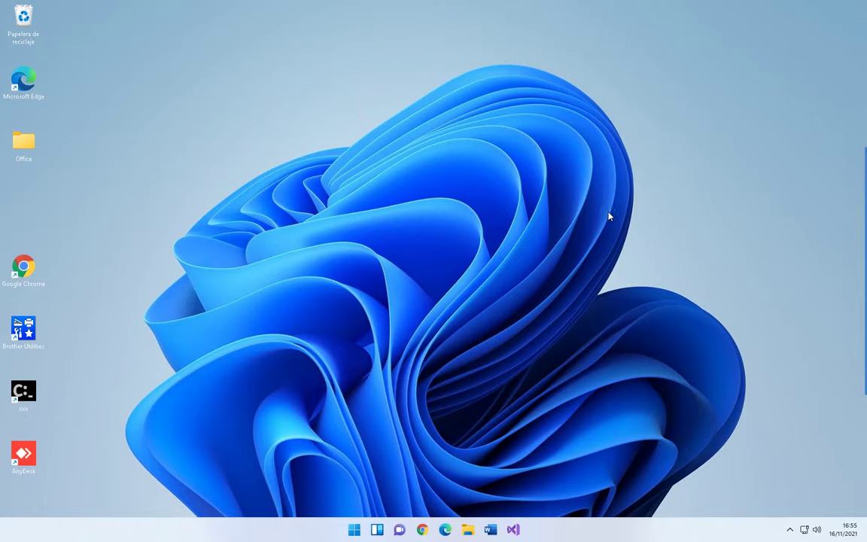
Open the \w10pro network share from the Run box
key("super+r")
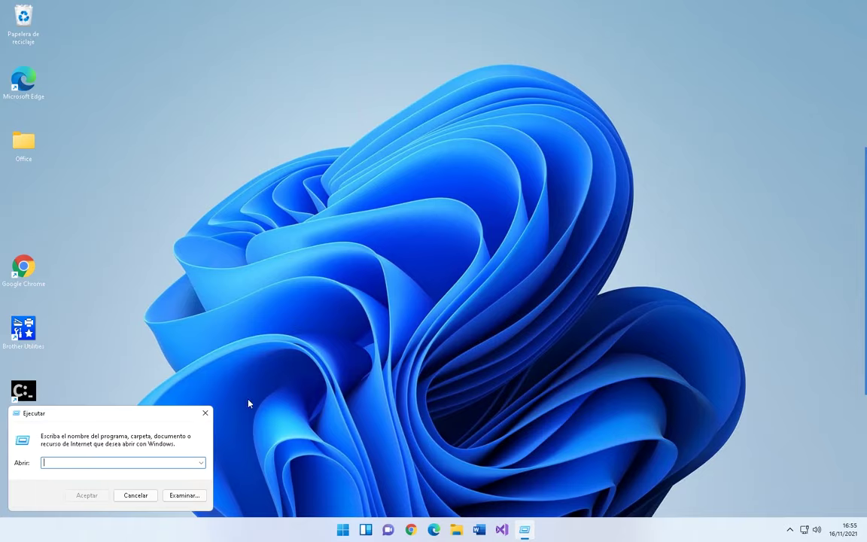
type("\\w10pro")
key("Return")
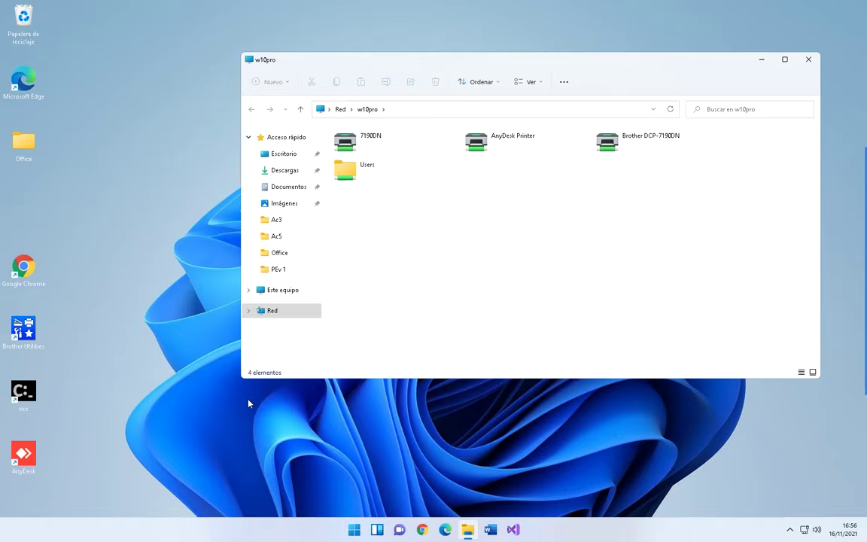
Open Credential Manager and view the saved Windows credentials
key("super")
type("ad")
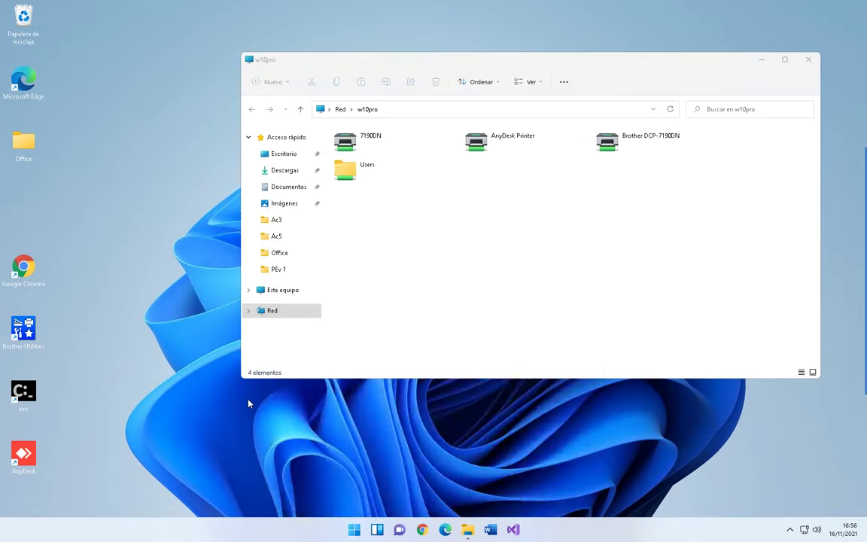
type("d")
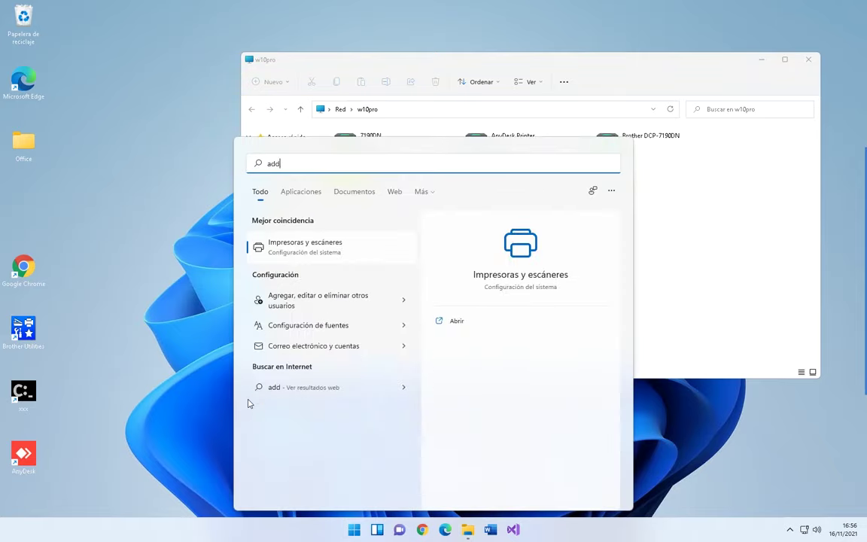
key("BackSpace")
type("mini")
left_click(310, 243)
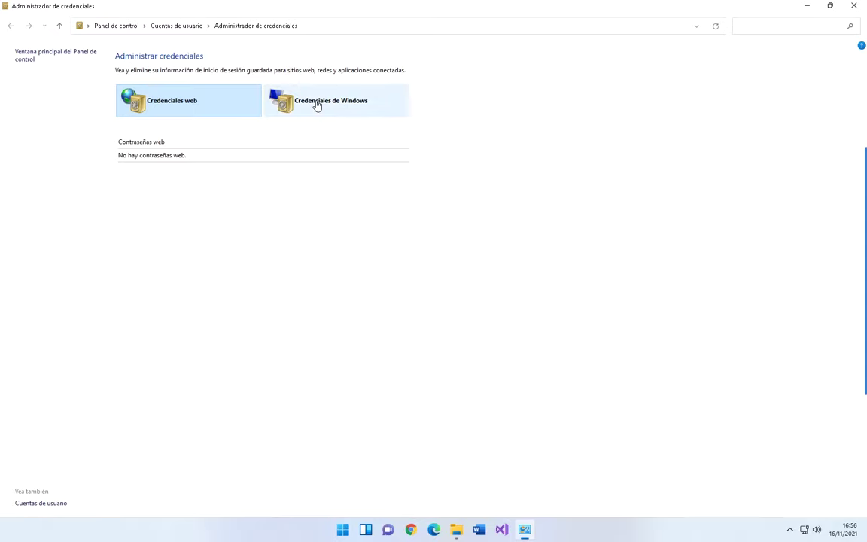
left_click(314, 102)
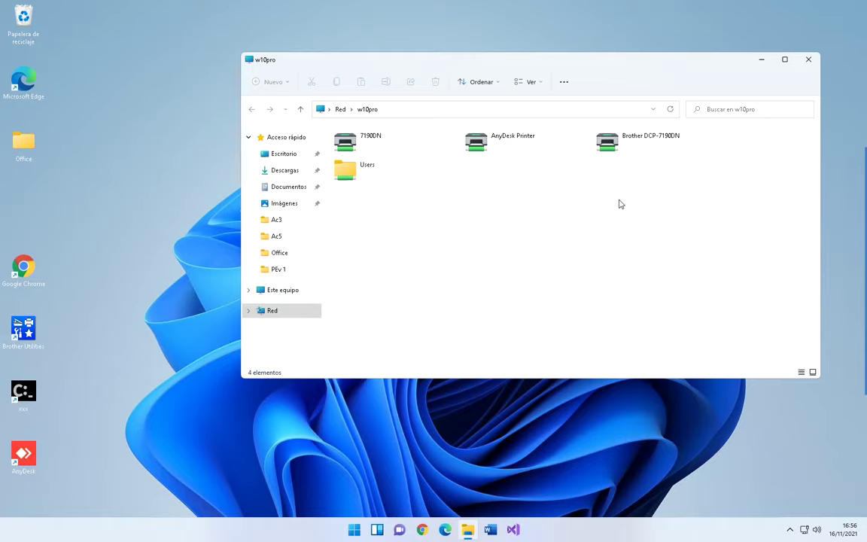
Connect to the shared Brother DCP-7190DN on w10pro and view its print queue
left_click(625, 147)
right_click(625, 148)
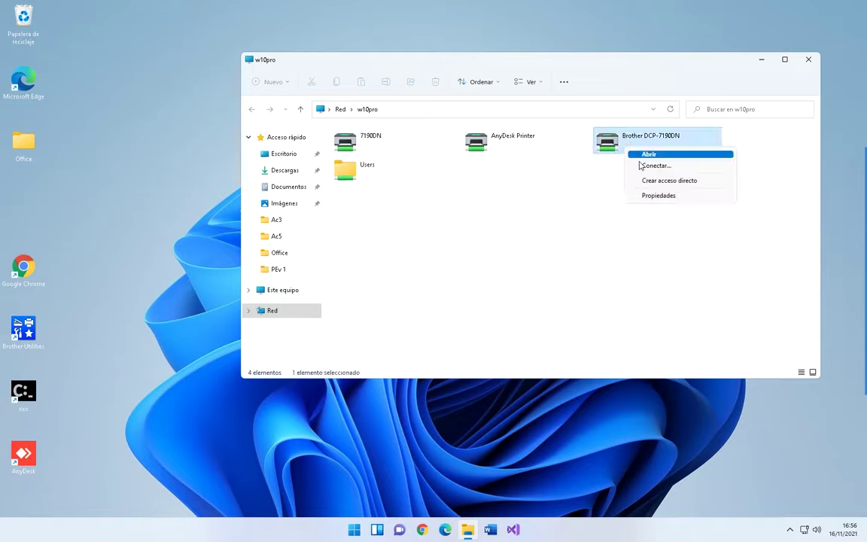
left_click(644, 165)
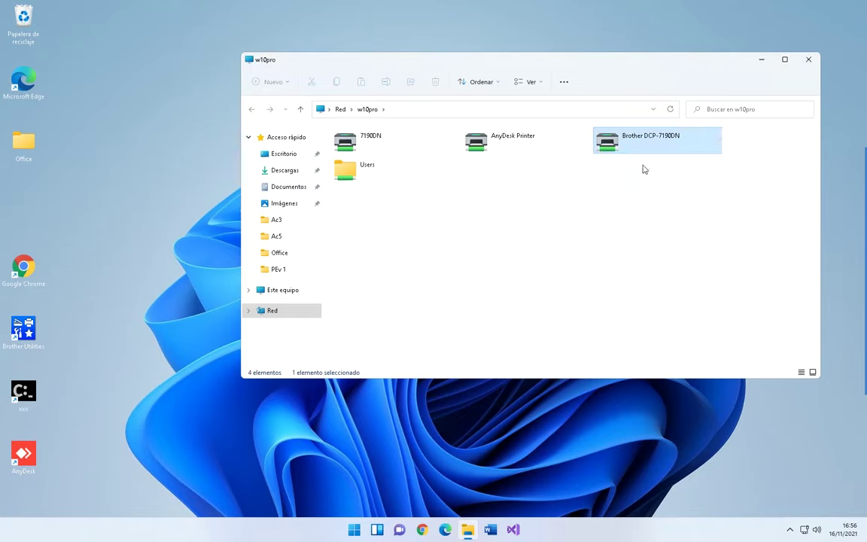
double_click(643, 143)
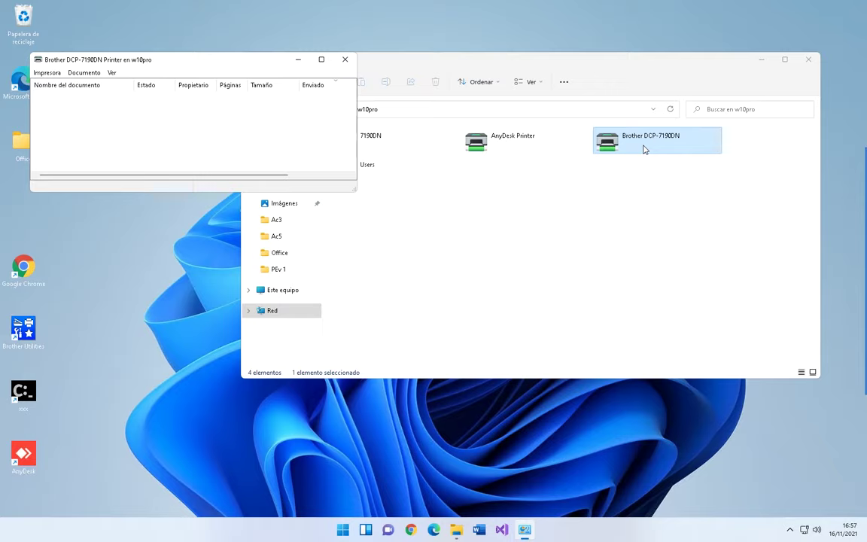
Close the print queue and the w10pro window, then open the Start menu
left_click(345, 59)
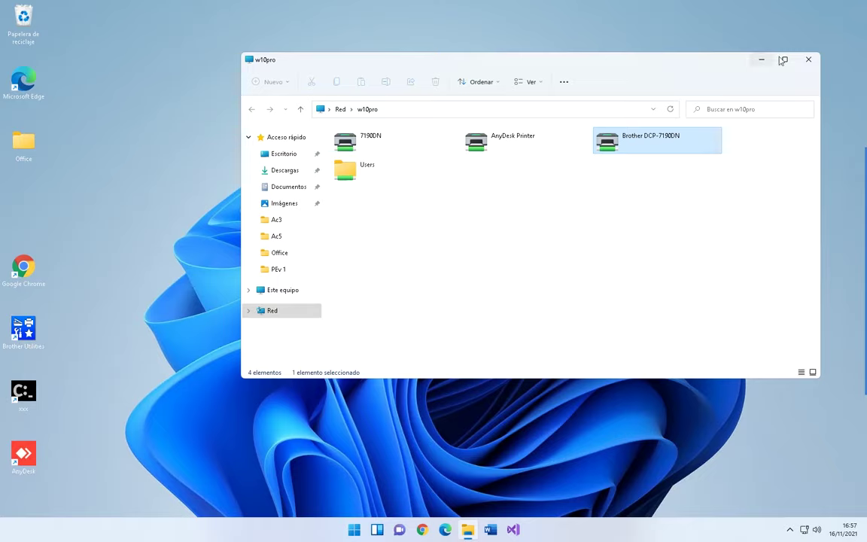
left_click(808, 58)
key("super")
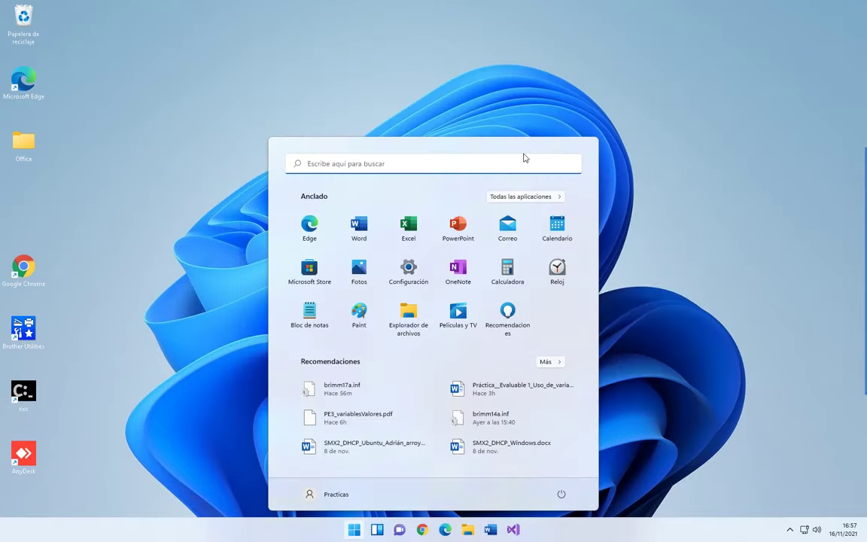
Open Control Panel's Devices and Printers page
type("pane")
key("Return")
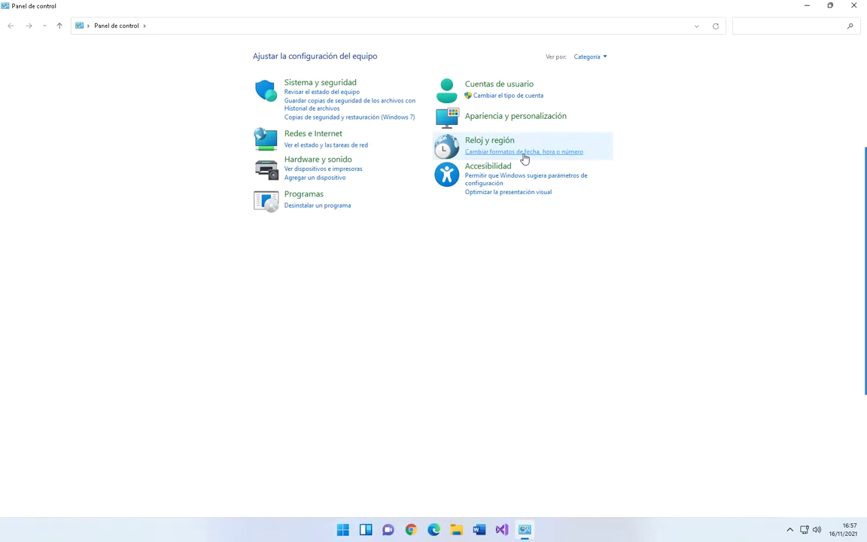
type("impreso")
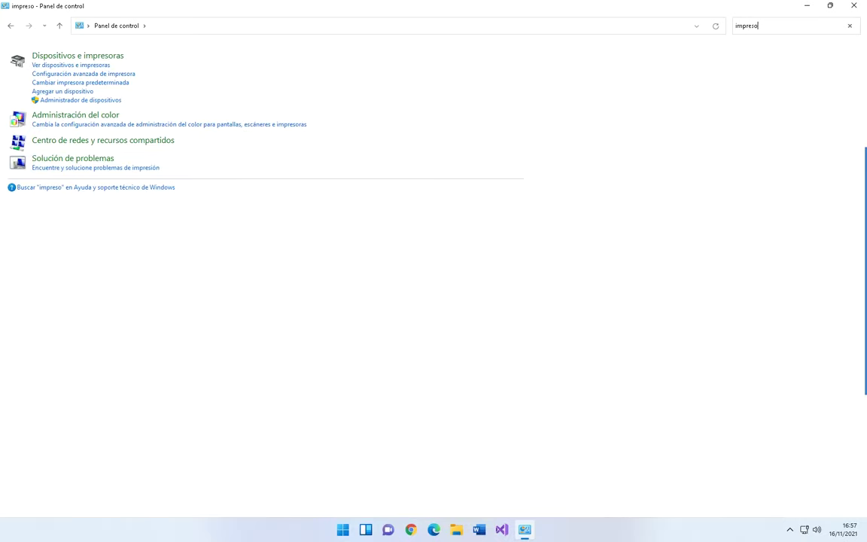
left_click(80, 66)
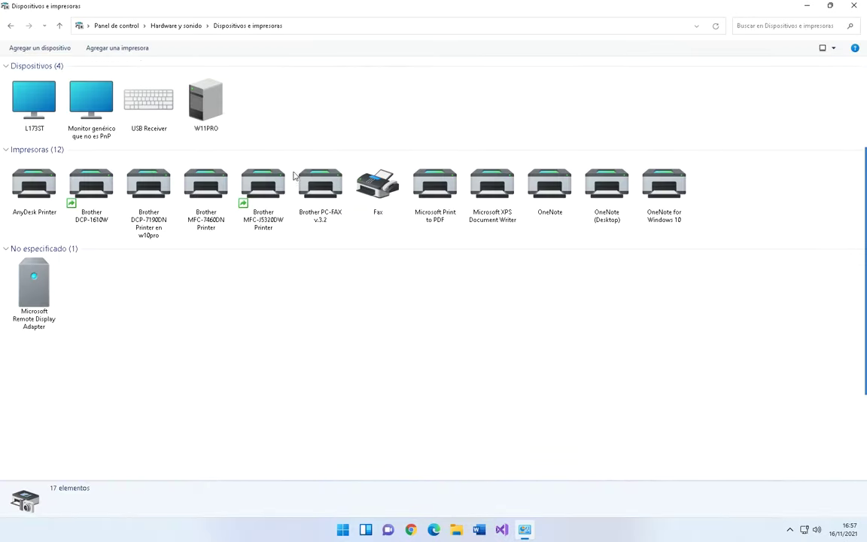
Start adding a printer manually as a local printer, keeping the existing port
left_click(128, 48)
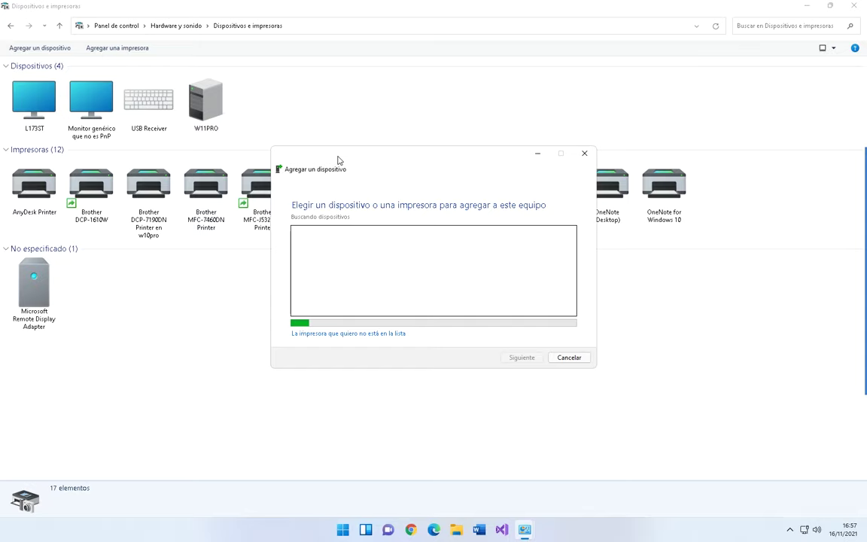
left_click(344, 333)
left_click(322, 329)
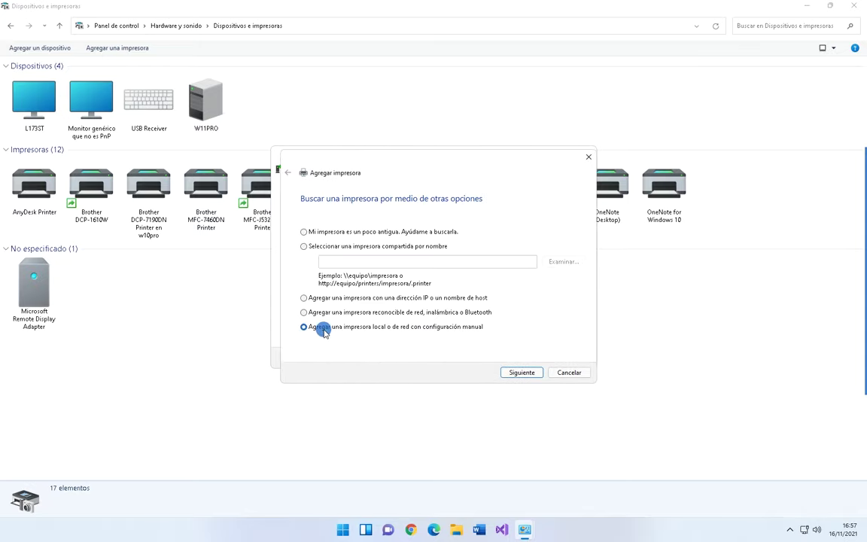
left_click(522, 374)
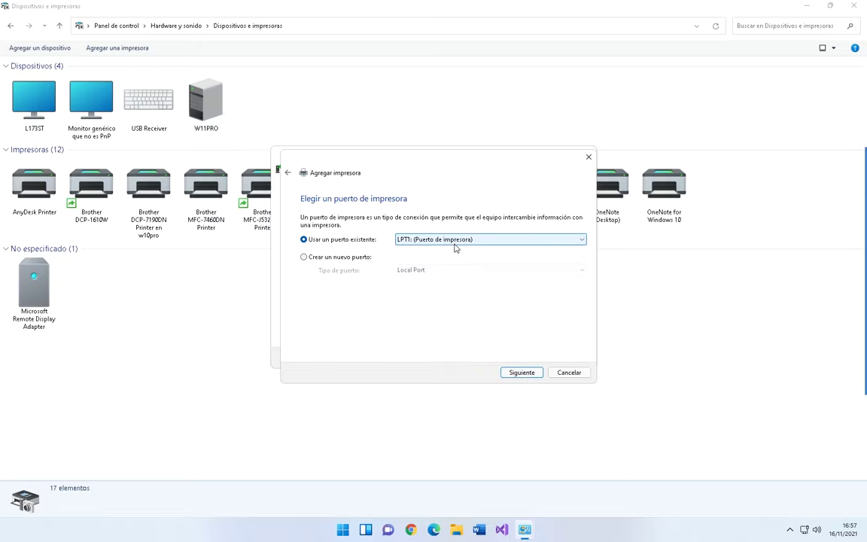
left_click(521, 372)
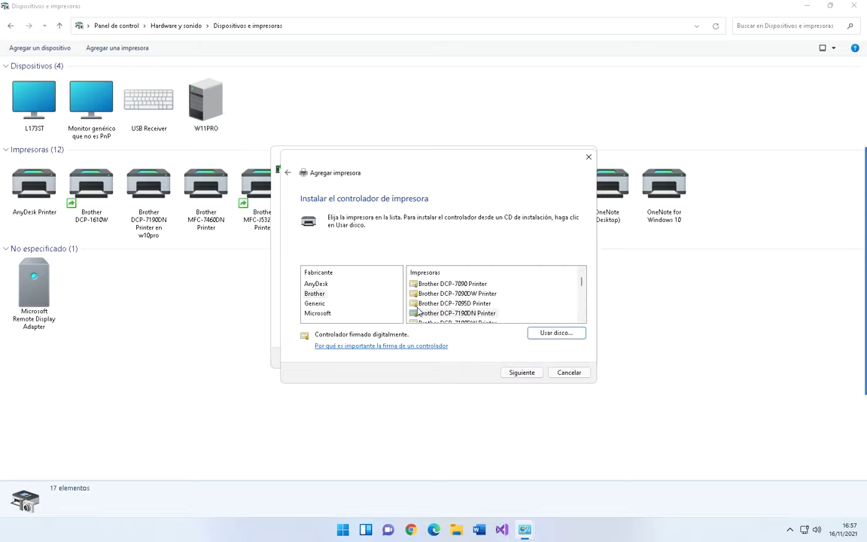
left_click_drag(465, 170, 465, 224)
Use the installed Brother DCP-7190DN Printer driver, name it Brother DCP-7190DN, leave it unshared, and finish
left_click(459, 375)
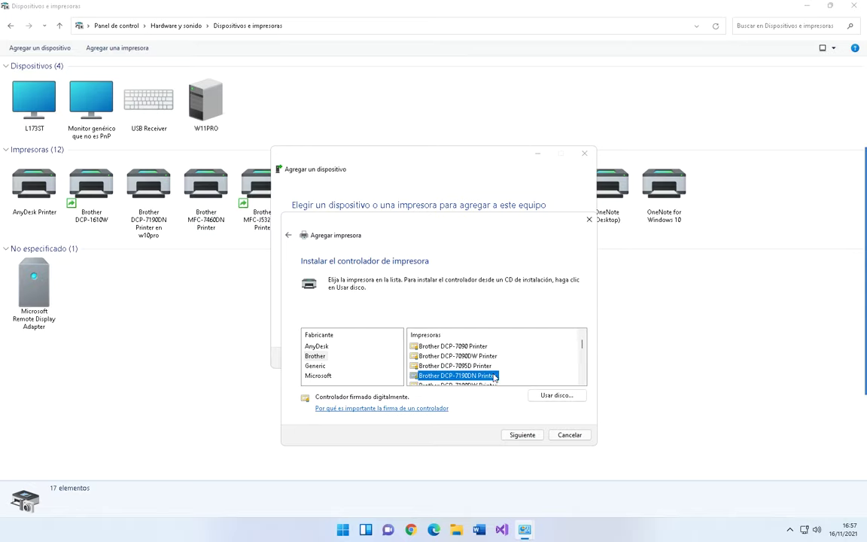
left_click(522, 435)
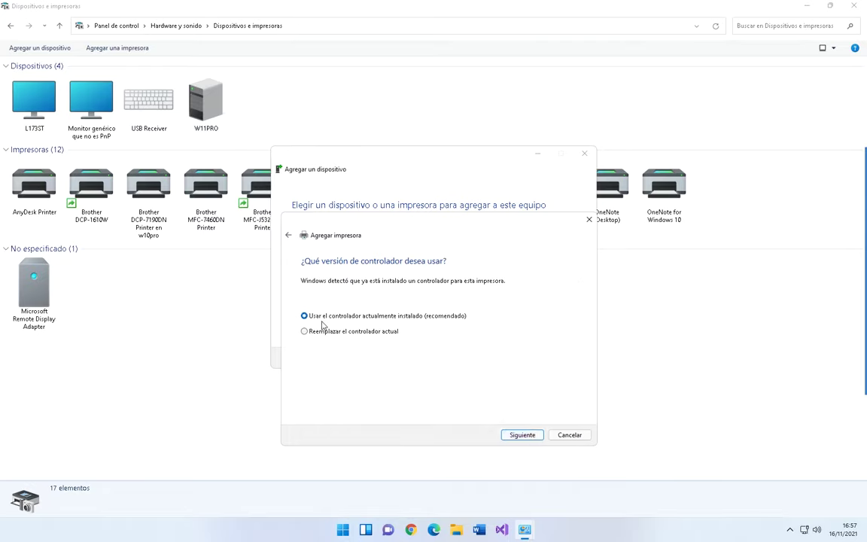
left_click(528, 437)
left_click(452, 279)
key("BackSpace")
key("BackSpace")
key("BackSpace")
key("BackSpace")
key("BackSpace")
key("BackSpace")
key("BackSpace")
key("BackSpace")
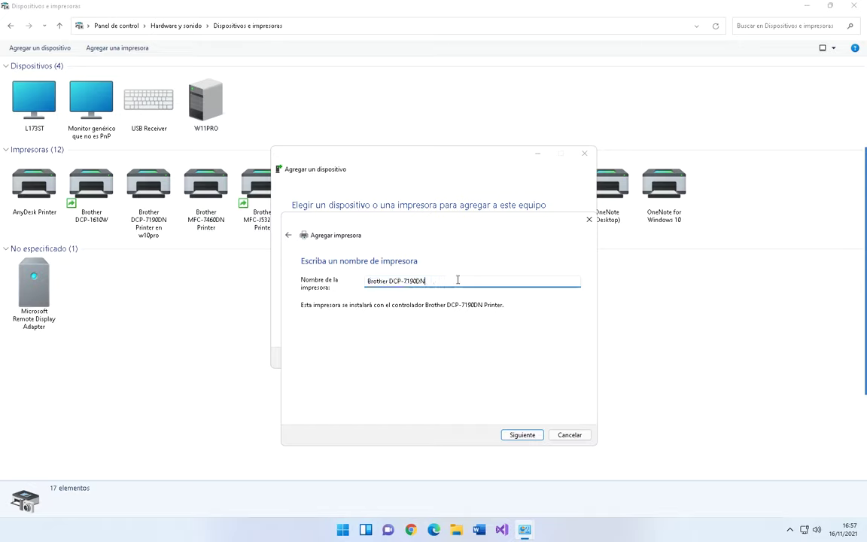
left_click(523, 435)
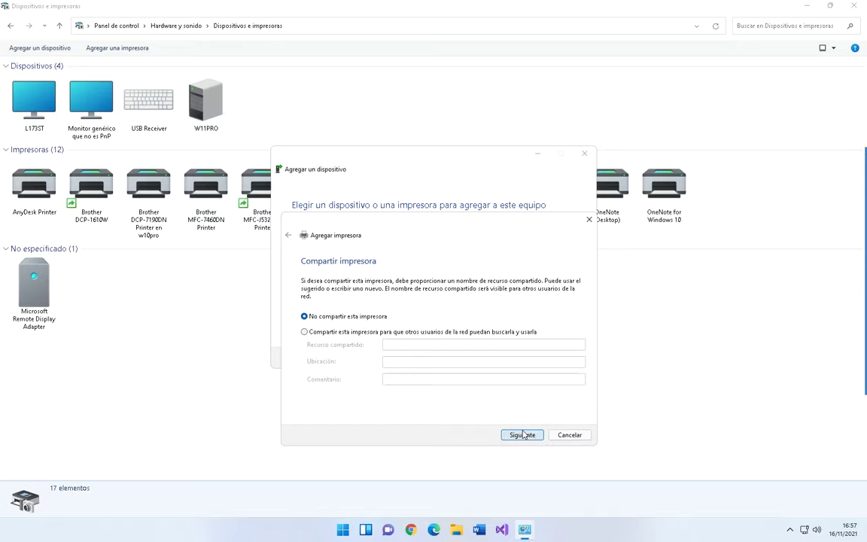
left_click(536, 435)
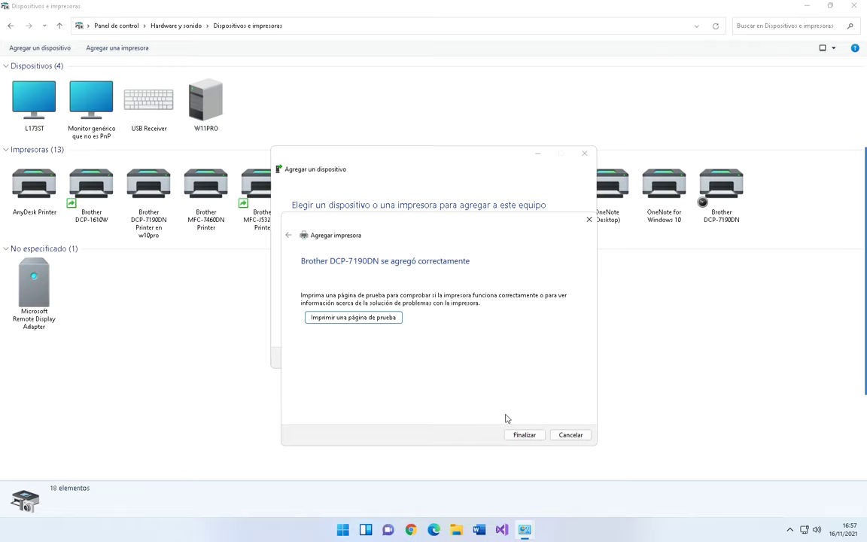
left_click(525, 435)
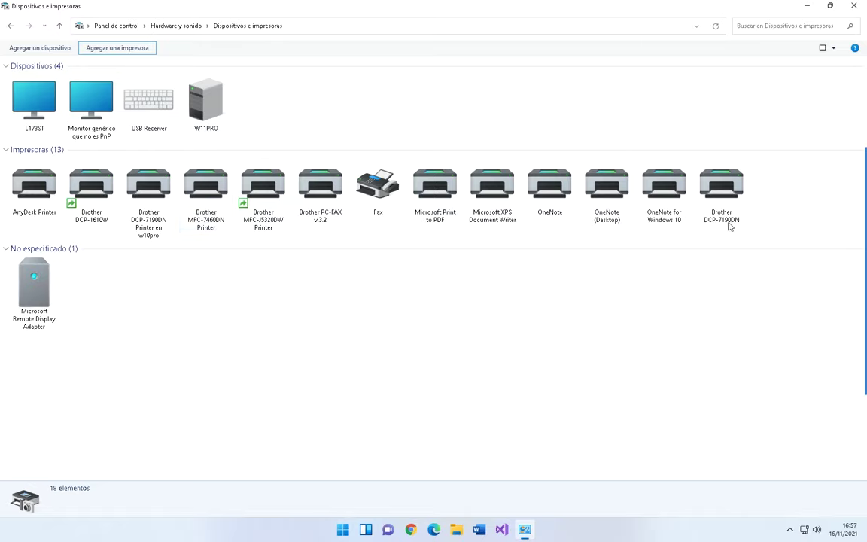
Open the new Brother DCP-7190DN's printer properties on Ports and start adding a port
left_click(734, 205)
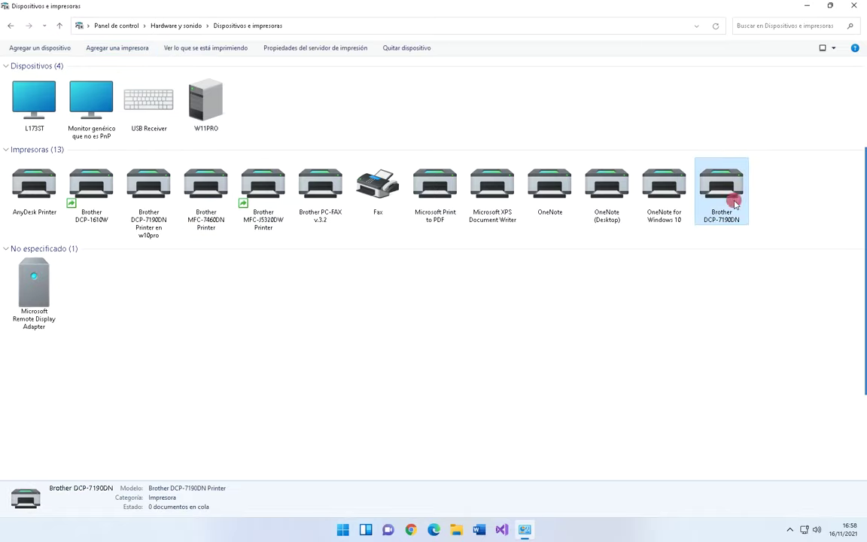
right_click(735, 204)
left_click(745, 243)
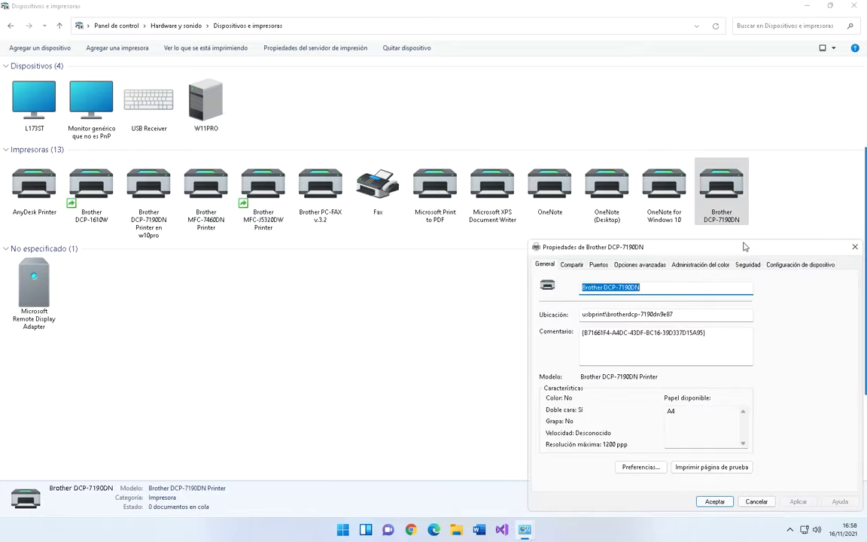
left_click_drag(743, 247, 449, 119)
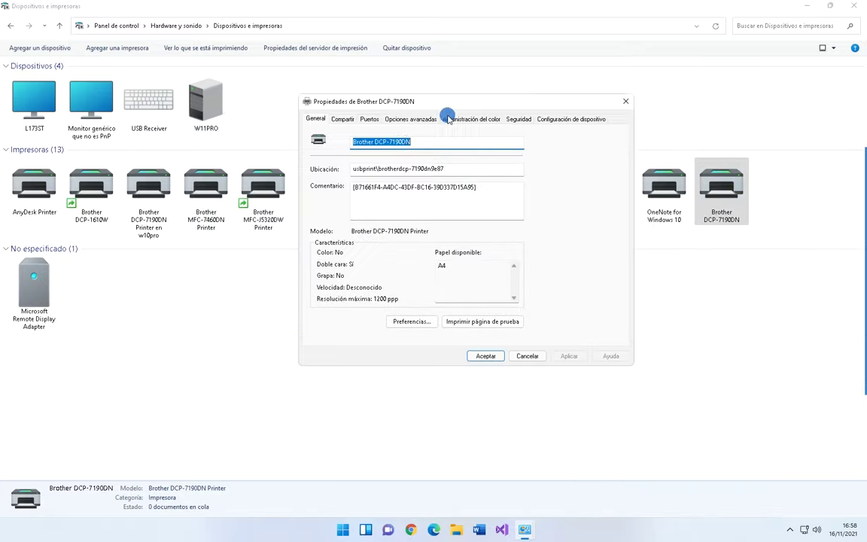
left_click(368, 119)
left_click(359, 282)
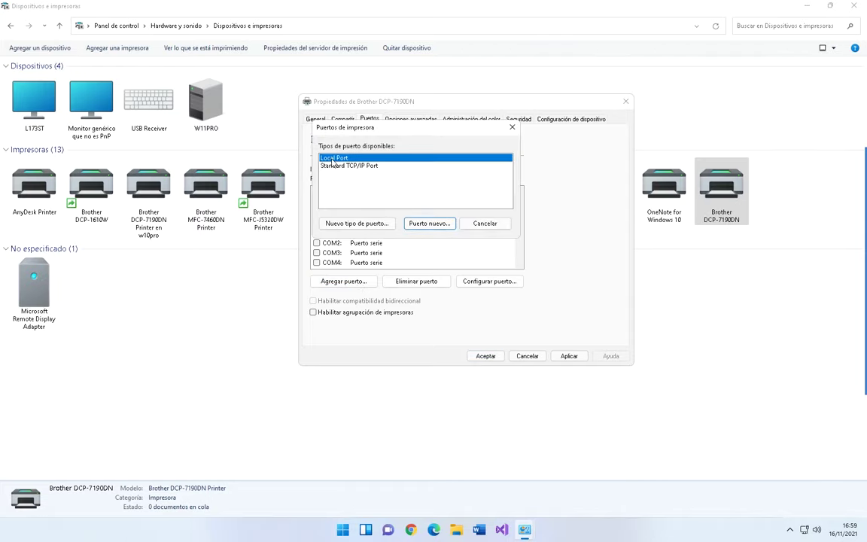
Create a new Local Port named \\w10pro\7190DN
left_click(430, 224)
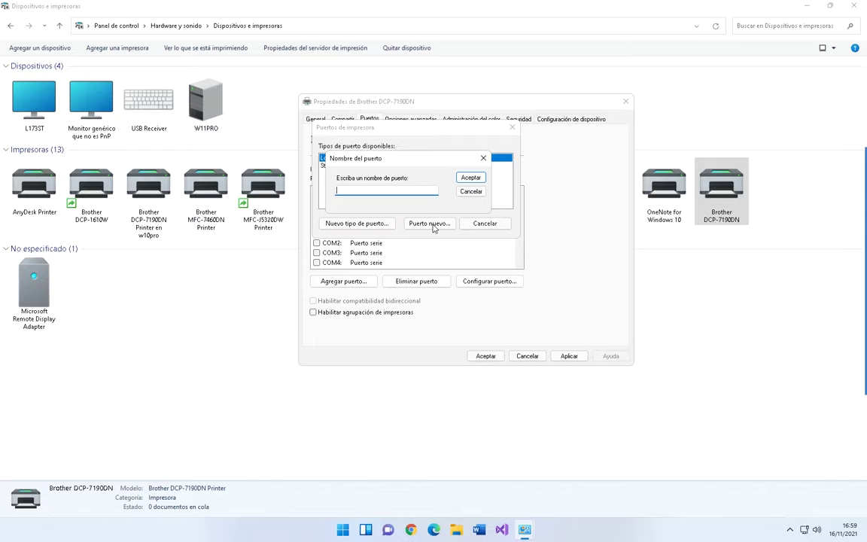
type("\\\\w10pro\\7190DN")
double_click(343, 190)
left_click_drag(339, 190, 358, 185)
left_click(468, 178)
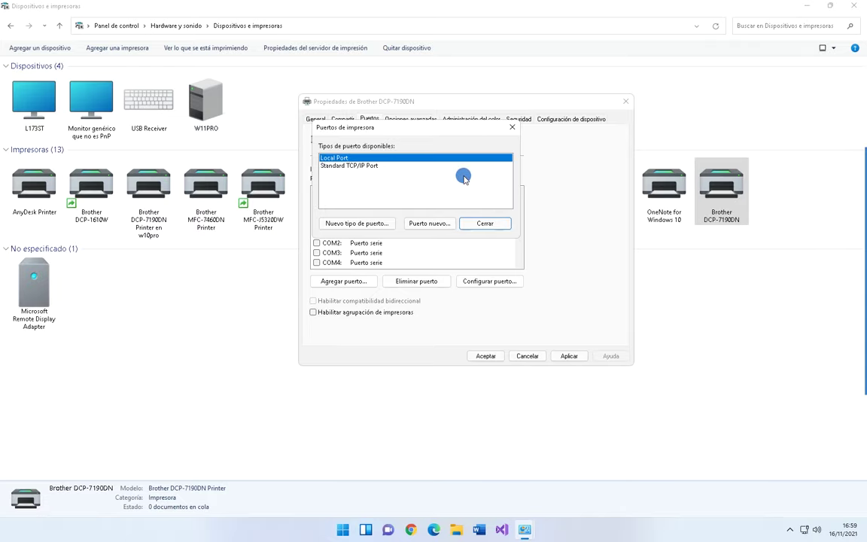
left_click(485, 224)
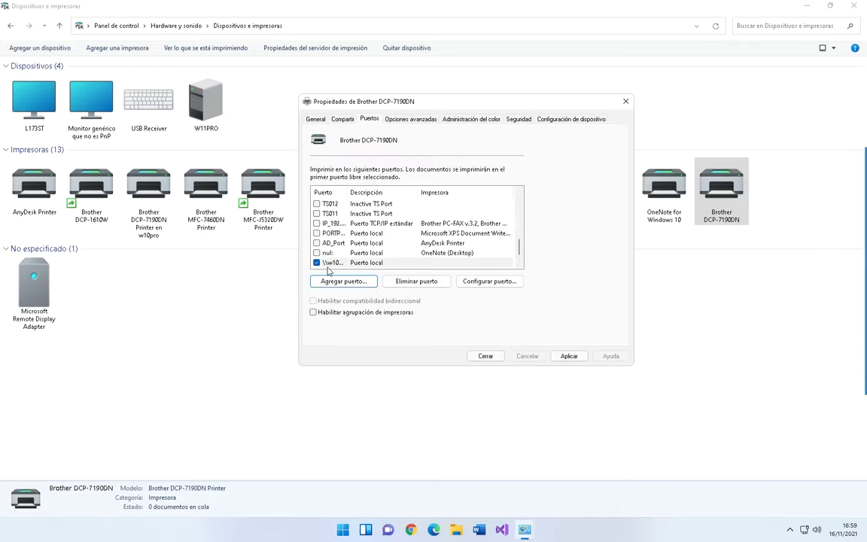
Apply and save the new port setting, then open the printer's print queue
left_click(569, 356)
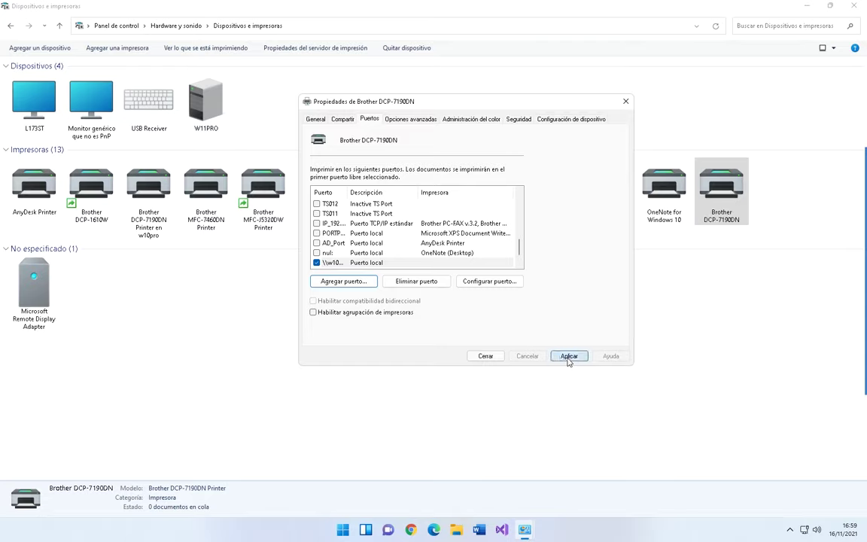
left_click(485, 357)
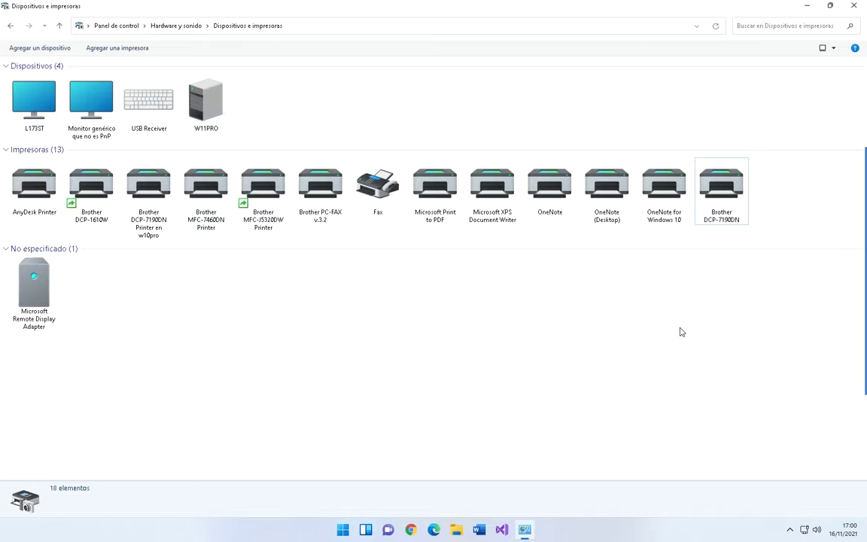
double_click(721, 197)
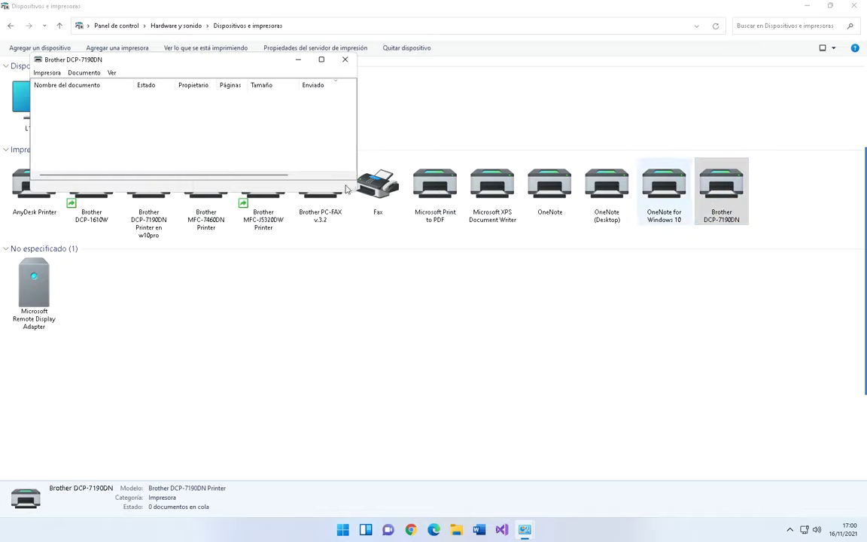